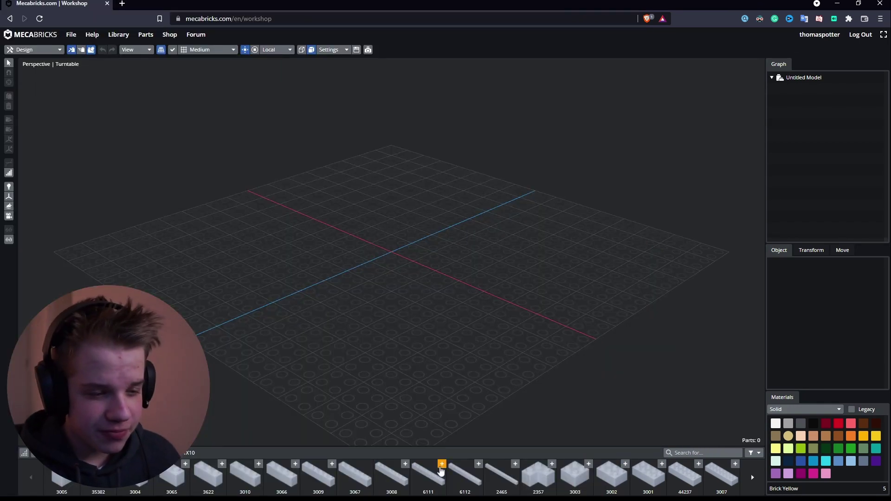
Add a Brick 1X6 (part 3009) from the brick library to the empty model
{"action": "scroll", "coordinate": [442, 471], "scroll_direction": "down", "scroll_amount": 2}
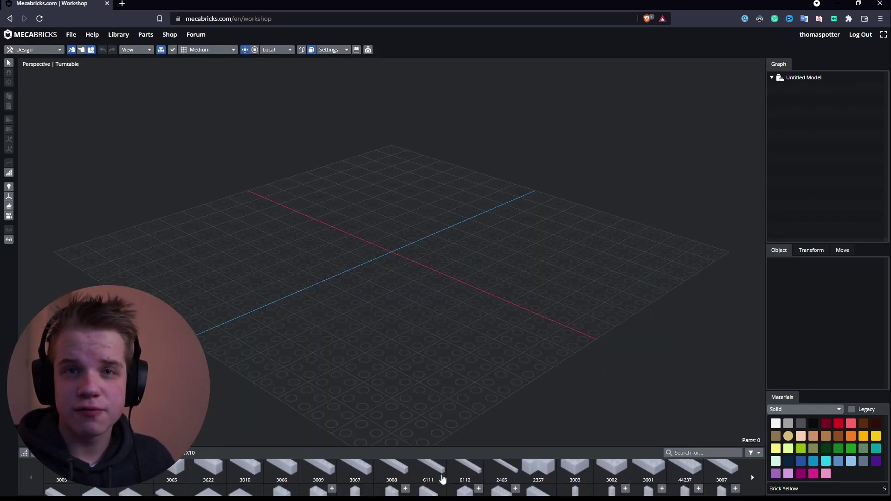
{"action": "scroll", "coordinate": [441, 476], "scroll_direction": "down", "scroll_amount": 2}
{"action": "scroll", "coordinate": [441, 476], "scroll_direction": "up", "scroll_amount": 4}
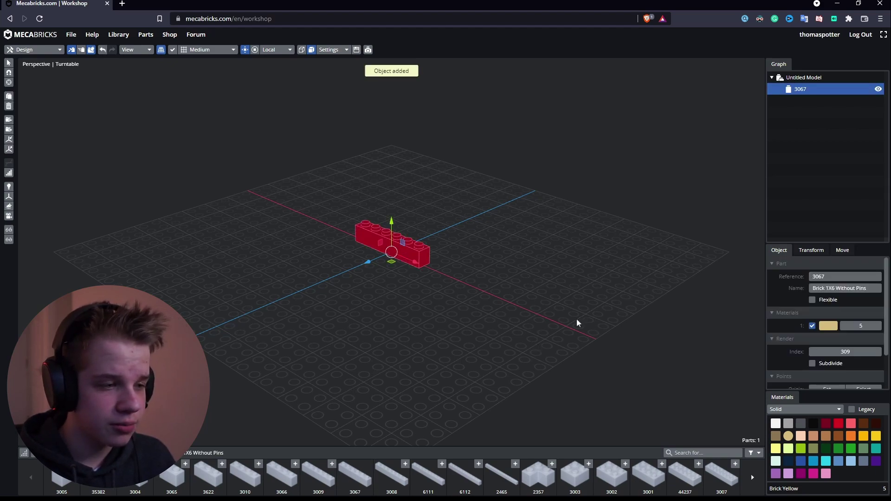
{"action": "scroll", "coordinate": [468, 332], "scroll_direction": "up", "scroll_amount": 3}
{"action": "left_click", "coordinate": [324, 474]}
{"action": "scroll", "coordinate": [466, 250], "scroll_direction": "up", "scroll_amount": 2}
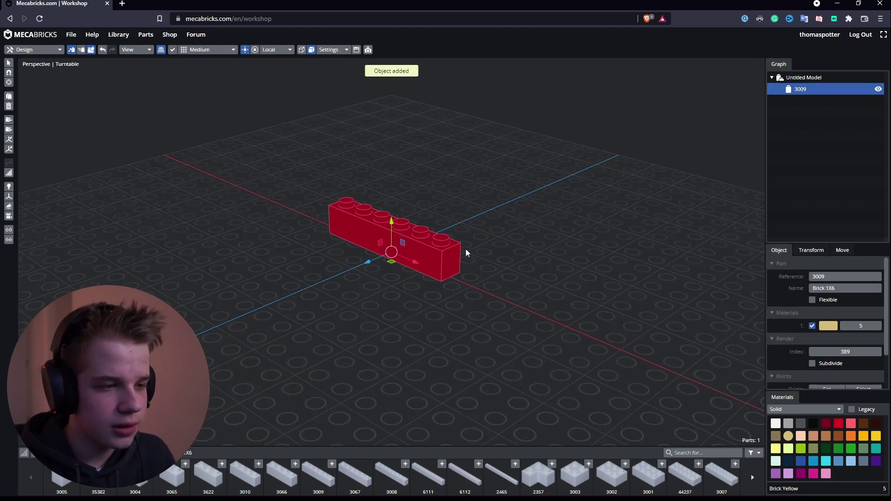
Move the 1X6 brick along the blue axis from the origin toward the front of the grid
{"action": "left_click_drag", "start_coordinate": [466, 251], "coordinate": [460, 311]}
{"action": "scroll", "coordinate": [503, 314], "scroll_direction": "down", "scroll_amount": 2}
{"action": "scroll", "coordinate": [459, 311], "scroll_direction": "up", "scroll_amount": 2}
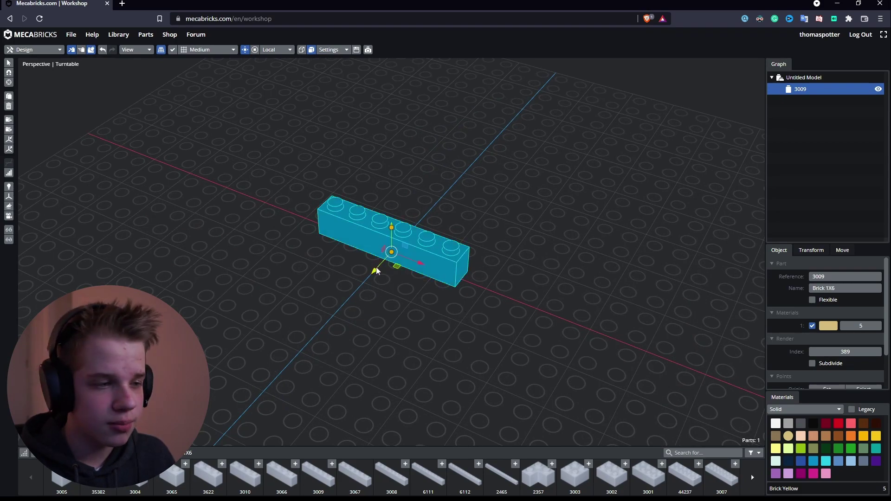
{"action": "left_click_drag", "start_coordinate": [376, 271], "coordinate": [372, 280]}
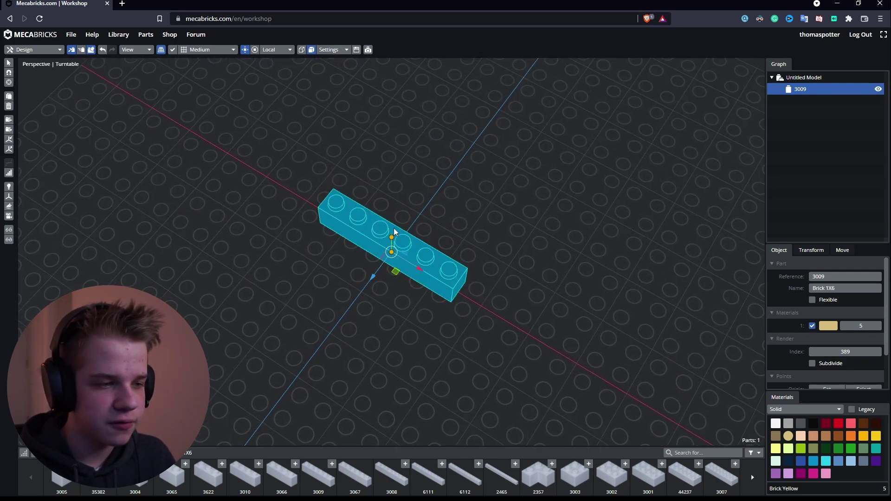
{"action": "right_click_drag", "start_coordinate": [394, 231], "coordinate": [397, 266]}
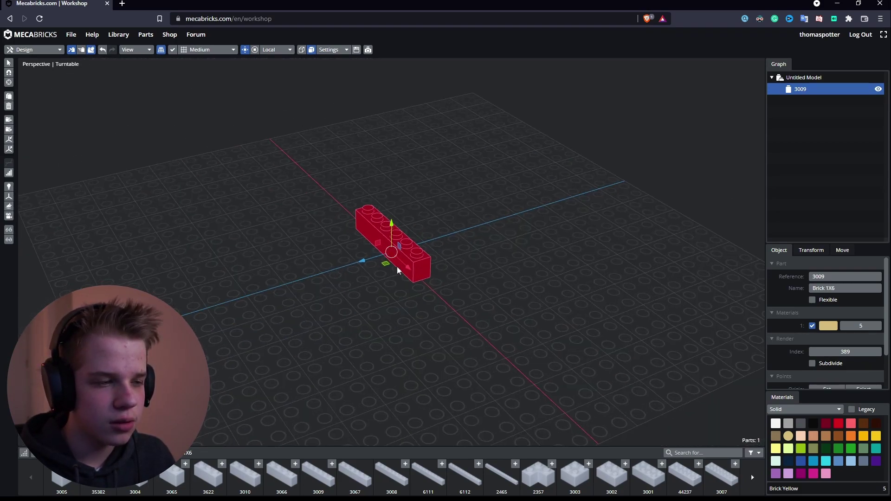
{"action": "left_click_drag", "start_coordinate": [363, 260], "coordinate": [244, 305]}
{"action": "right_click_drag", "start_coordinate": [244, 305], "coordinate": [397, 309]}
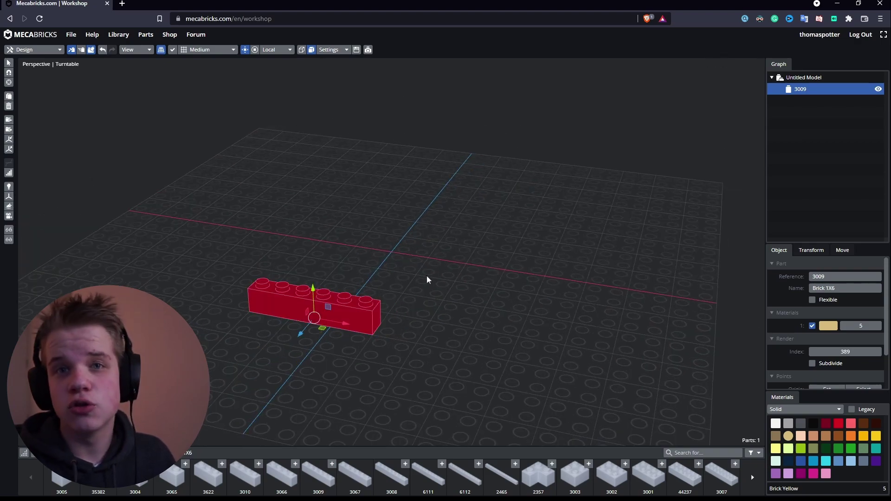
Duplicate the 1X6 brick and place the copy end to end with the first along the red axis
{"action": "key", "text": "ctrl+d"}
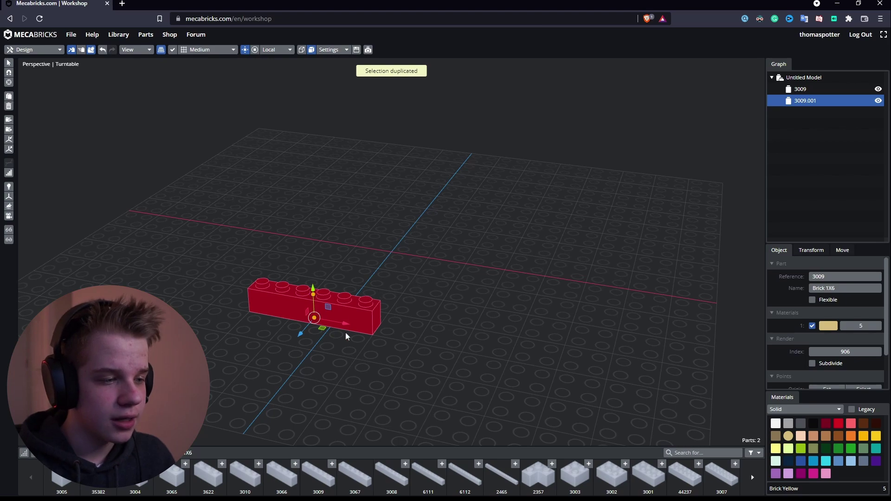
{"action": "left_click_drag", "start_coordinate": [346, 332], "coordinate": [470, 327]}
{"action": "right_click_drag", "start_coordinate": [470, 327], "coordinate": [559, 321]}
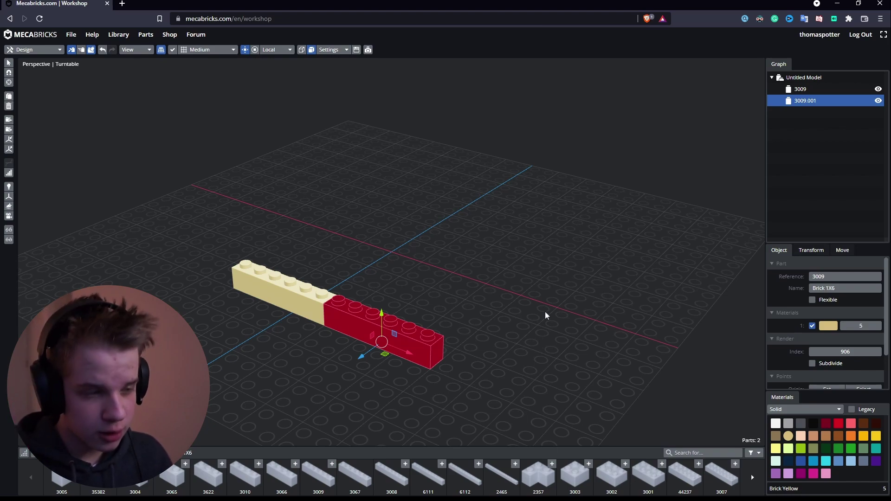
{"action": "key", "text": "Left"}
{"action": "key", "text": "Left"}
{"action": "key", "text": "Right"}
{"action": "key", "text": "Right"}
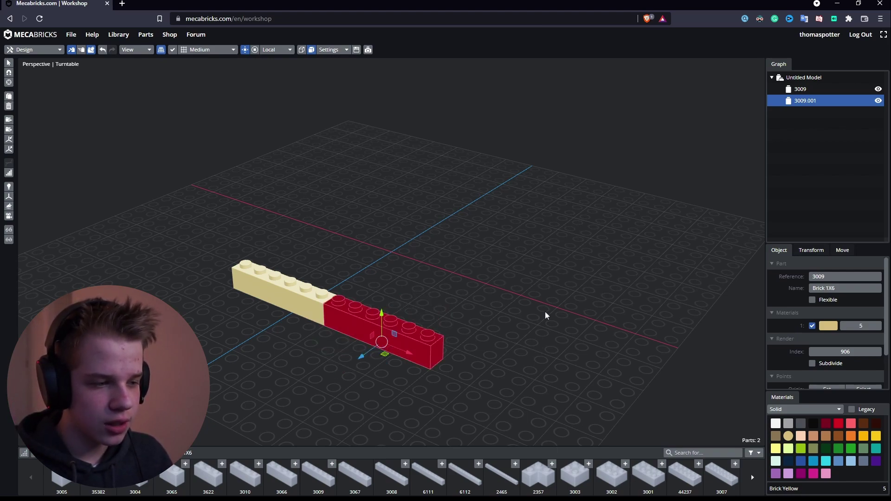
Duplicate the end brick, rotate the copy 90 degrees to form a corner, and extend that second side with another duplicate
{"action": "key", "text": "ctrl+d"}
{"action": "key", "text": "r"}
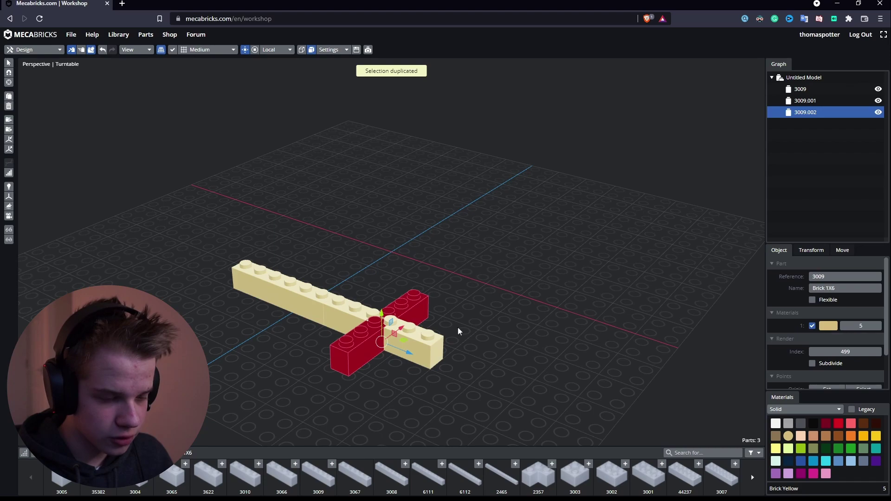
{"action": "left_click_drag", "start_coordinate": [407, 352], "coordinate": [463, 376]}
{"action": "key", "text": "ctrl+d"}
{"action": "left_click_drag", "start_coordinate": [389, 370], "coordinate": [508, 349]}
Duplicate the last brick of the second side, rotate it 90 degrees and place it to start the third side
{"action": "key", "text": "ctrl+d"}
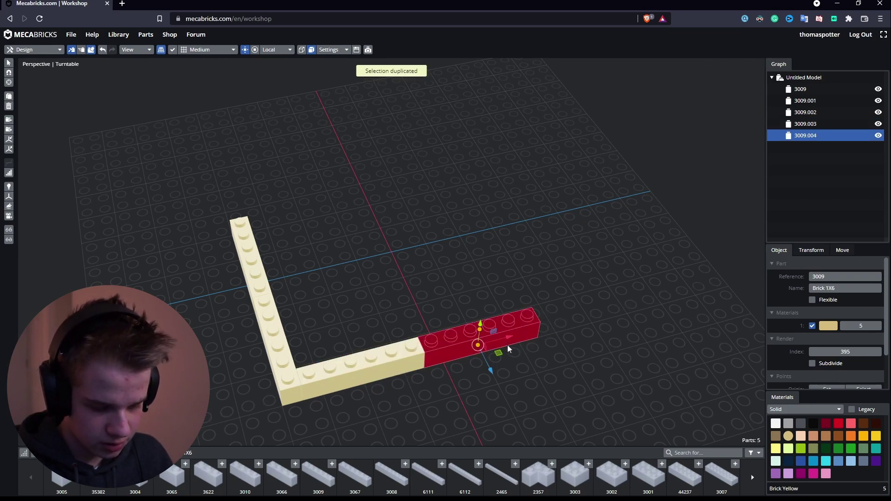
{"action": "left_click_drag", "start_coordinate": [506, 344], "coordinate": [494, 266]}
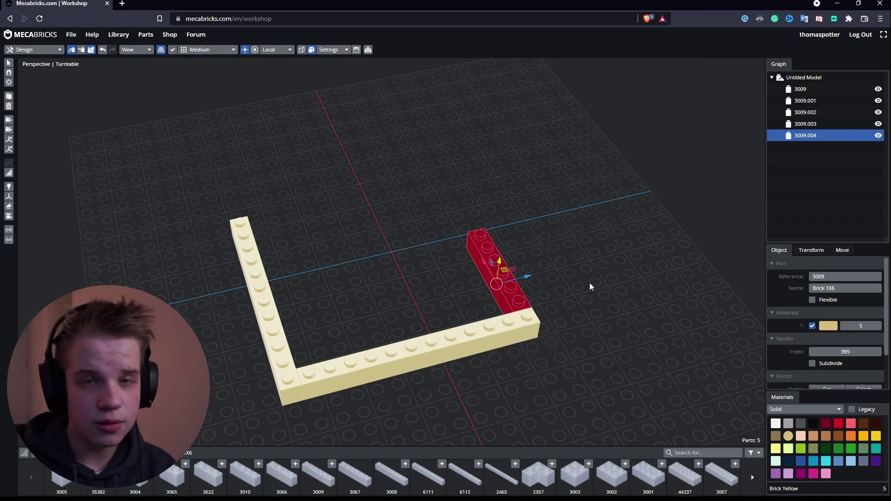
{"action": "scroll", "coordinate": [621, 344], "scroll_direction": "down", "scroll_amount": 3}
{"action": "scroll", "coordinate": [617, 342], "scroll_direction": "up", "scroll_amount": 4}
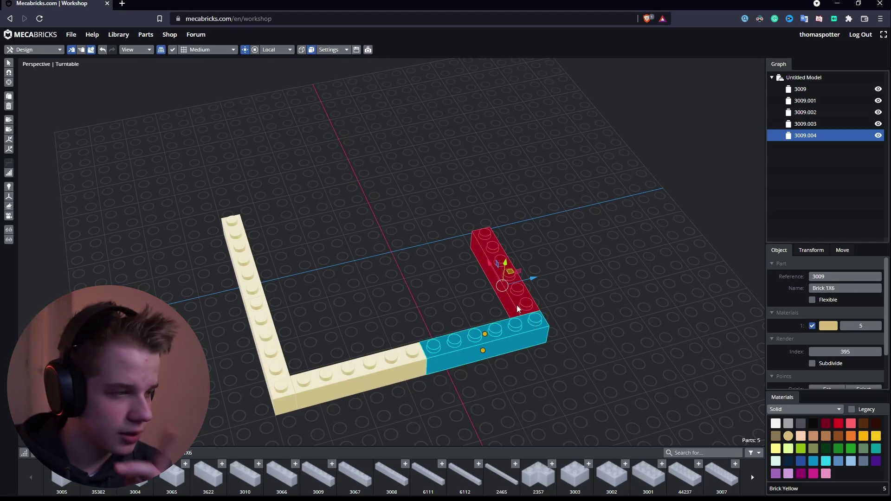
Search the web for LEGO doors in a new browser tab and open Brick Owl's doors and windows listing
{"action": "left_click", "coordinate": [123, 4]}
{"action": "type", "text": "lego dor"}
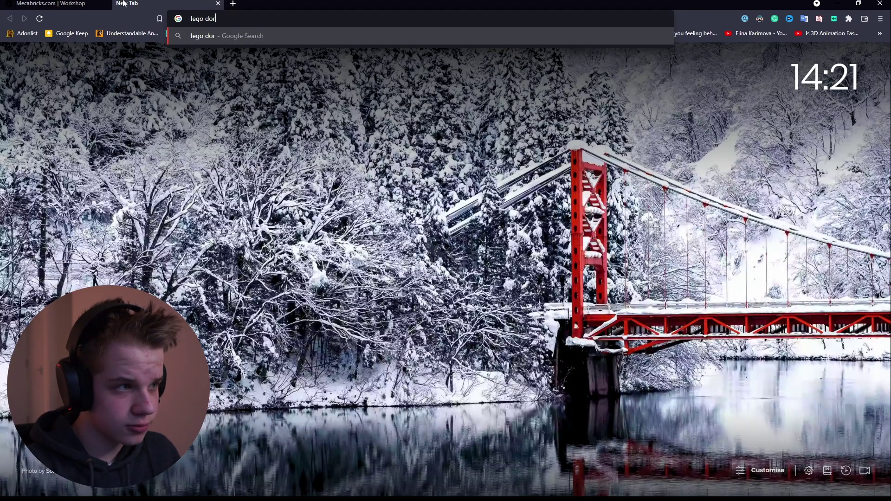
{"action": "type", "text": "o"}
{"action": "key", "text": "Down"}
{"action": "key", "text": "Return"}
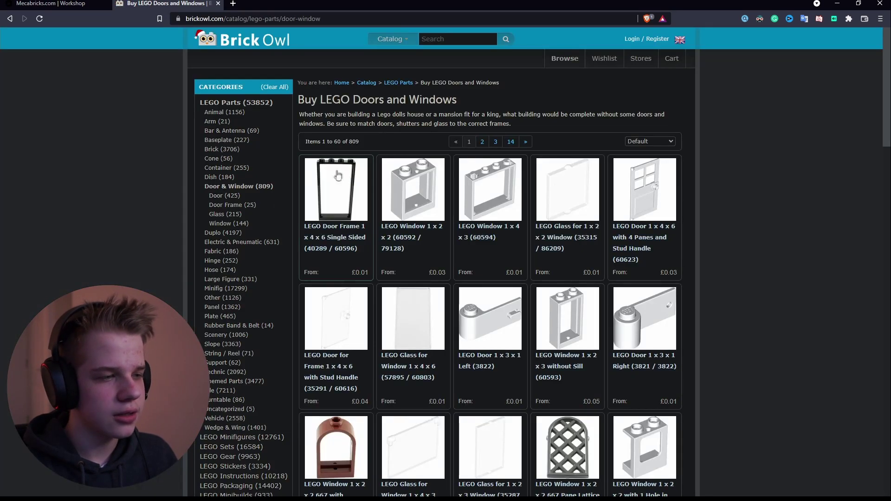
Open the Door Frame 1 x 4 x 6 Single Sided page, then search the Mecabricks part library for its number 40289
{"action": "left_click", "coordinate": [326, 238]}
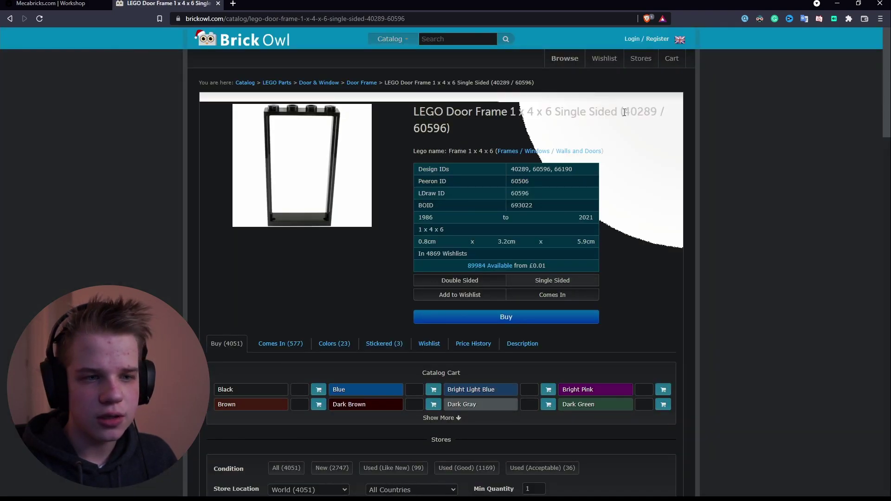
{"action": "left_click_drag", "start_coordinate": [625, 112], "coordinate": [654, 112]}
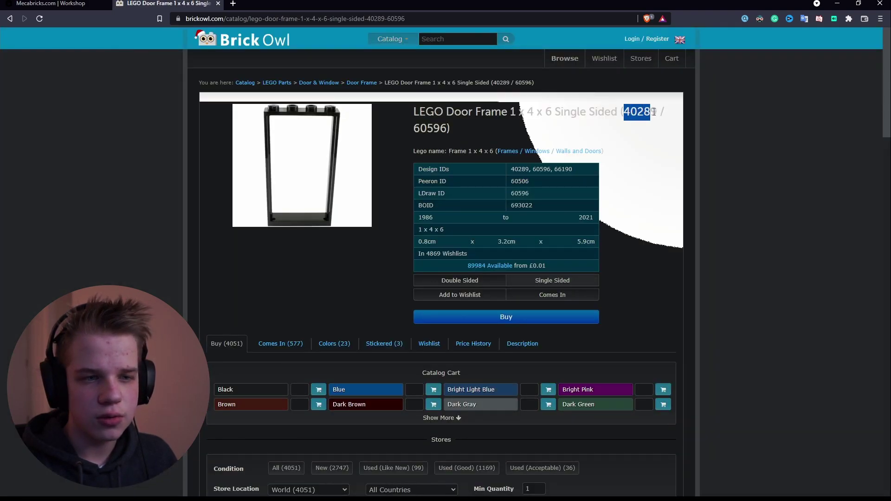
{"action": "left_click", "coordinate": [51, 4]}
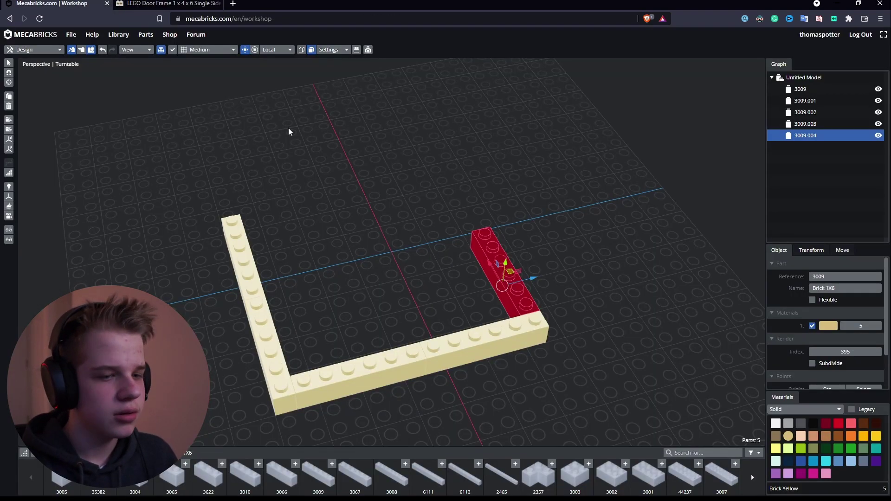
{"action": "key", "text": "Return"}
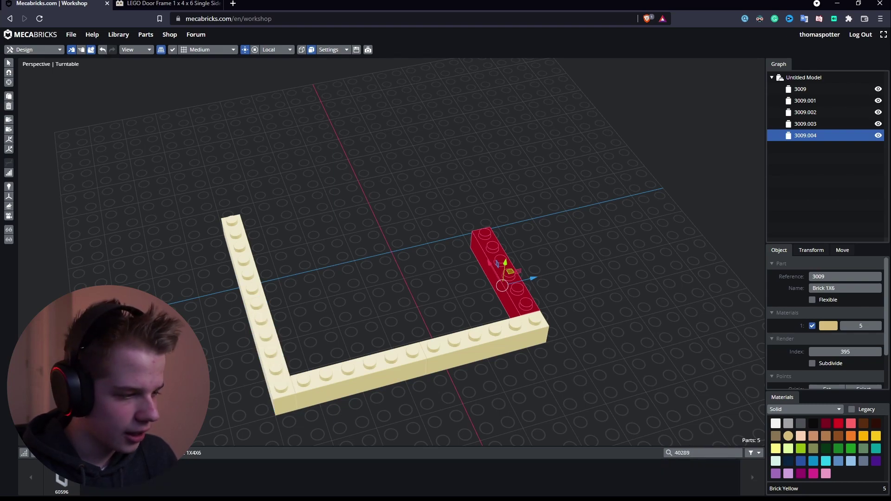
Add the 1X4X6 door frame (part 60596) and place it against the free end of the single-brick third side
{"action": "left_click", "coordinate": [62, 478]}
{"action": "left_click_drag", "start_coordinate": [571, 290], "coordinate": [635, 273]}
{"action": "left_click_drag", "start_coordinate": [461, 211], "coordinate": [376, 205]}
{"action": "left_click", "coordinate": [478, 185]}
{"action": "left_click_drag", "start_coordinate": [494, 246], "coordinate": [523, 258]}
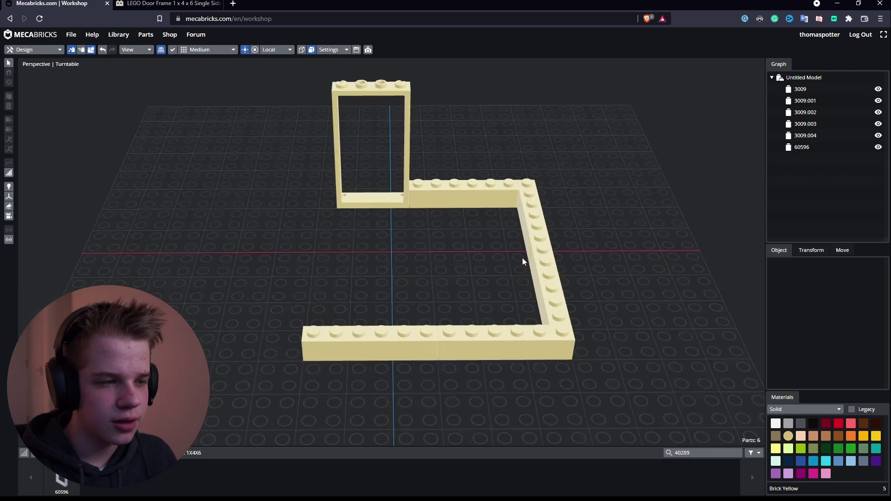
{"action": "right_click_drag", "start_coordinate": [523, 257], "coordinate": [424, 339]}
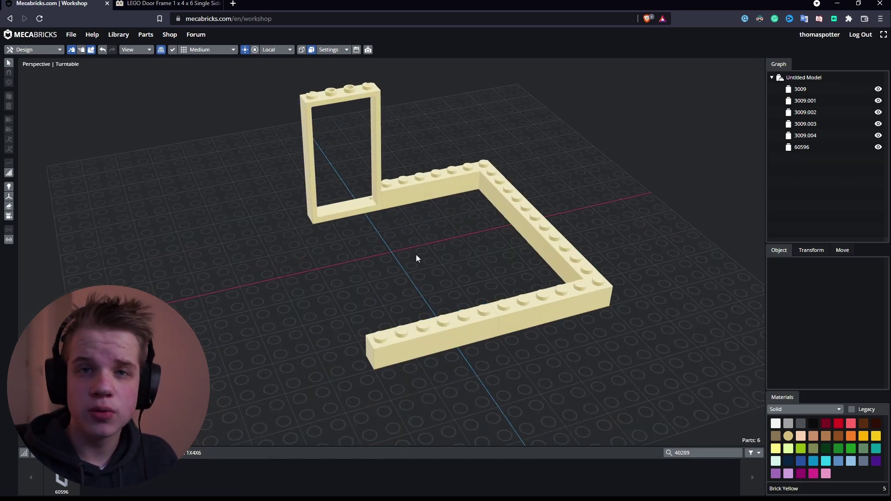
{"action": "right_click_drag", "start_coordinate": [416, 254], "coordinate": [467, 277]}
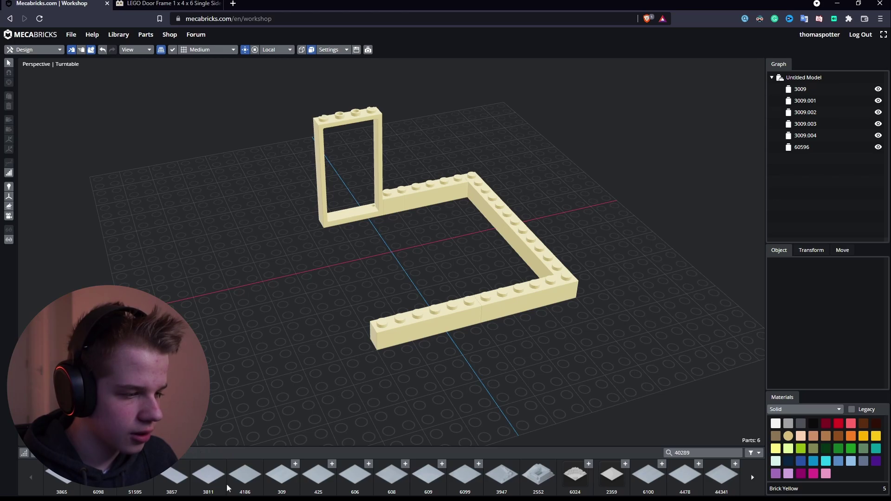
Add the 32X32 baseplate (part 3811) and position it beneath the walls and door frame
{"action": "left_click", "coordinate": [222, 484]}
{"action": "right_click_drag", "start_coordinate": [513, 372], "coordinate": [538, 245]}
{"action": "left_click_drag", "start_coordinate": [393, 218], "coordinate": [397, 225]}
{"action": "left_click", "coordinate": [657, 155]}
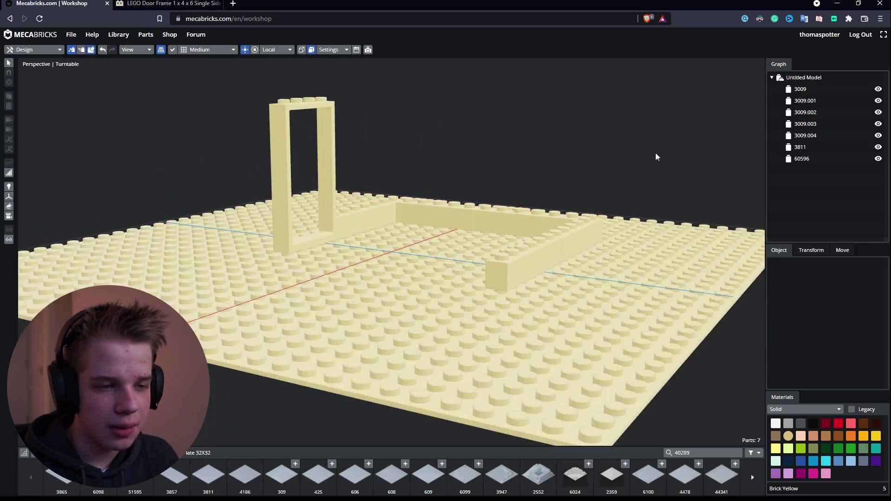
{"action": "scroll", "coordinate": [656, 155], "scroll_direction": "down", "scroll_amount": 3}
{"action": "right_click_drag", "start_coordinate": [657, 155], "coordinate": [557, 204]}
{"action": "scroll", "coordinate": [557, 204], "scroll_direction": "up", "scroll_amount": 3}
{"action": "left_click", "coordinate": [207, 314]}
{"action": "left_click", "coordinate": [313, 400]}
{"action": "left_click", "coordinate": [312, 400]}
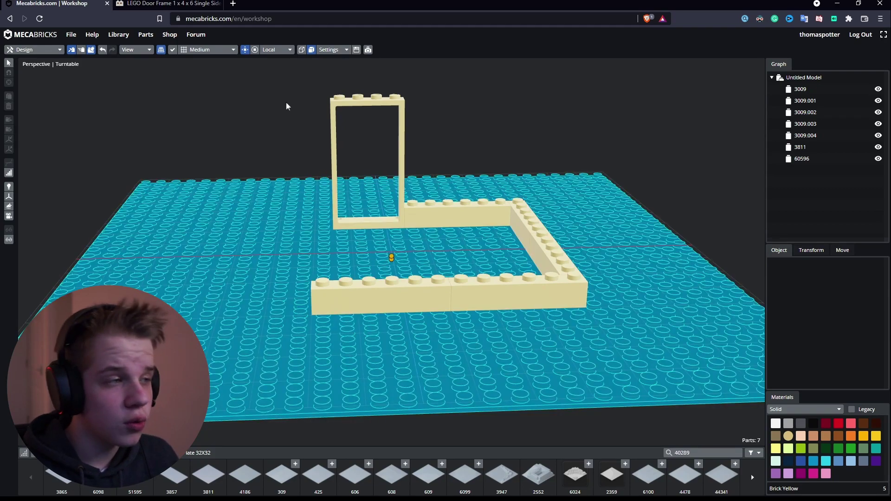
{"action": "left_click", "coordinate": [241, 105]}
{"action": "left_click", "coordinate": [157, 3]}
{"action": "scroll", "coordinate": [205, 180], "scroll_direction": "down", "scroll_amount": 1}
{"action": "scroll", "coordinate": [205, 180], "scroll_direction": "up", "scroll_amount": 1}
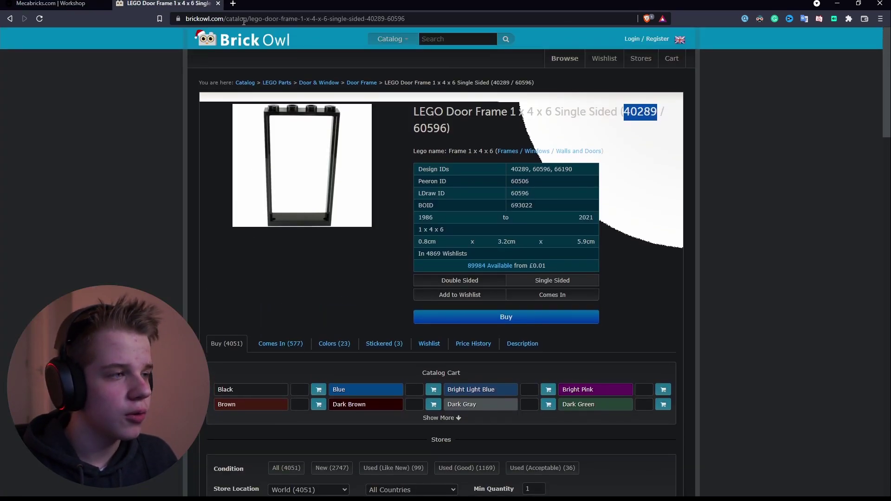
{"action": "left_click", "coordinate": [62, 3]}
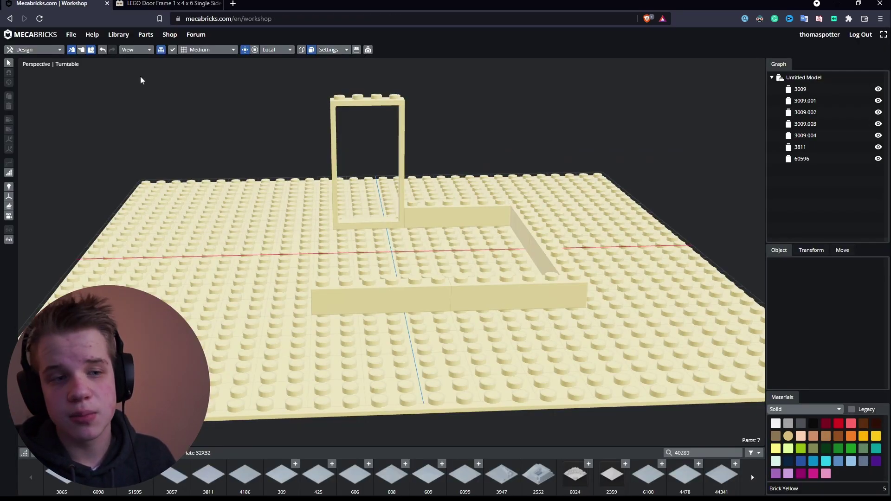
{"action": "right_click_drag", "start_coordinate": [452, 145], "coordinate": [553, 283]}
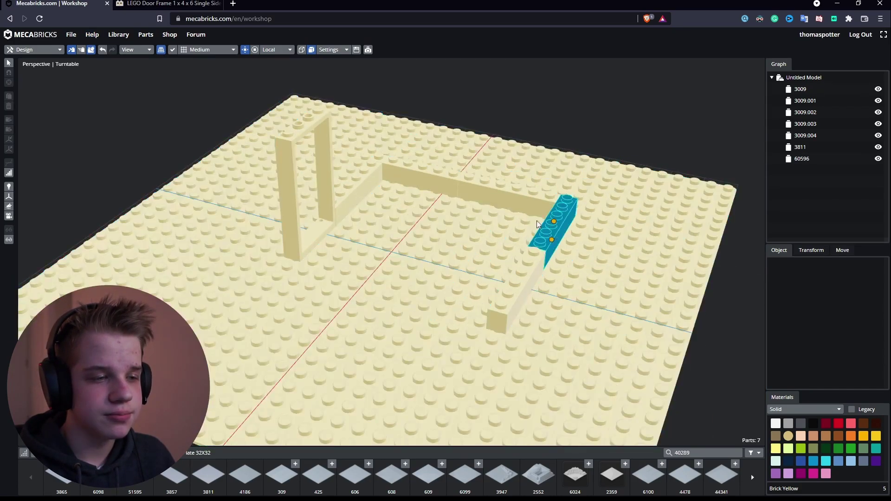
{"action": "right_click_drag", "start_coordinate": [544, 238], "coordinate": [407, 200]}
{"action": "left_click", "coordinate": [271, 133]}
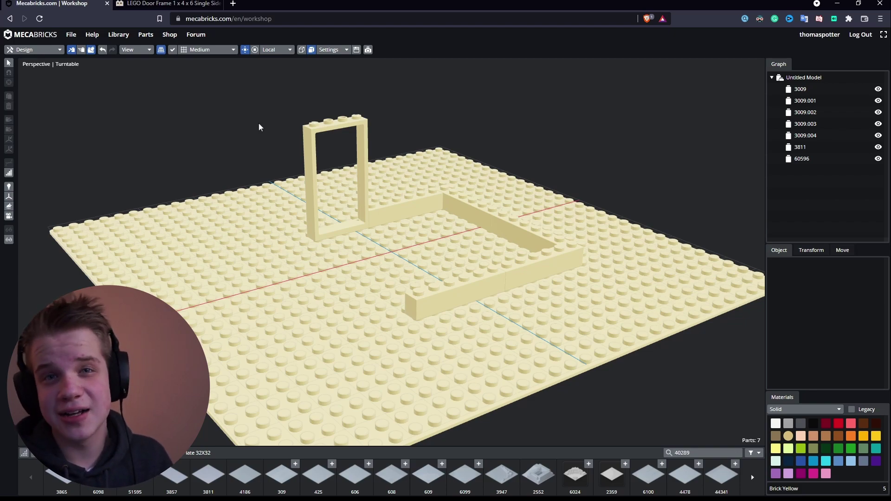
{"action": "scroll", "coordinate": [242, 76], "scroll_direction": "down", "scroll_amount": 2}
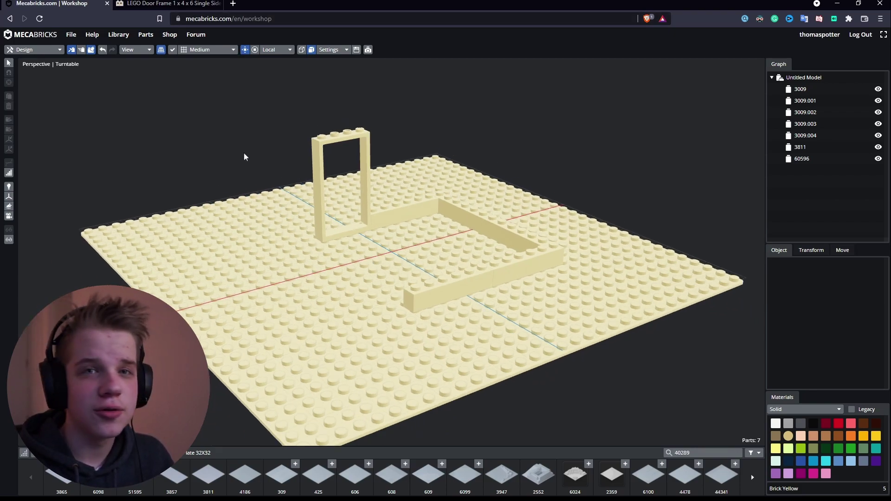
{"action": "scroll", "coordinate": [274, 157], "scroll_direction": "down", "scroll_amount": 2}
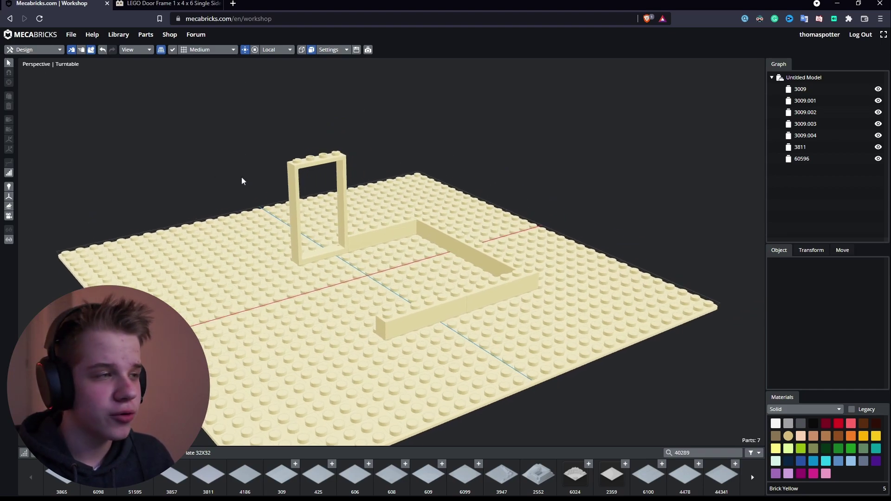
Switch to the Brick Owl browser tab and search the web for "christmas tree meca bricks"
{"action": "left_click", "coordinate": [150, 4]}
{"action": "left_click", "coordinate": [255, 24]}
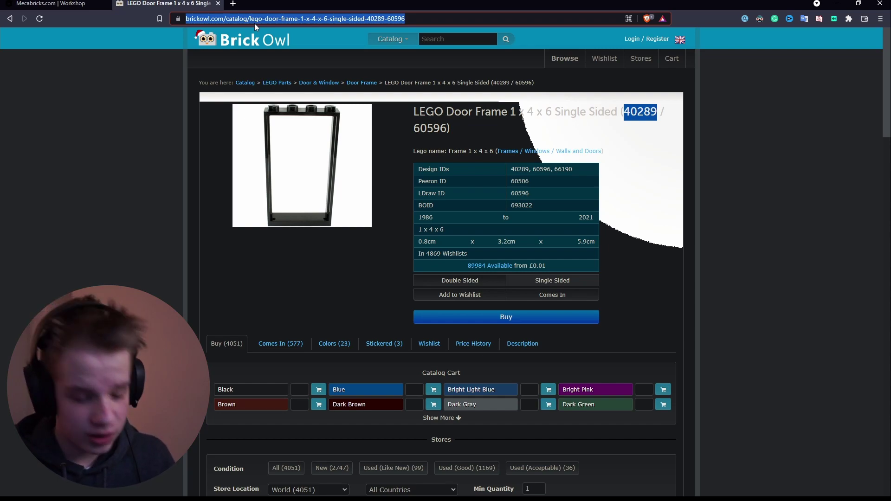
{"action": "type", "text": "christmas "}
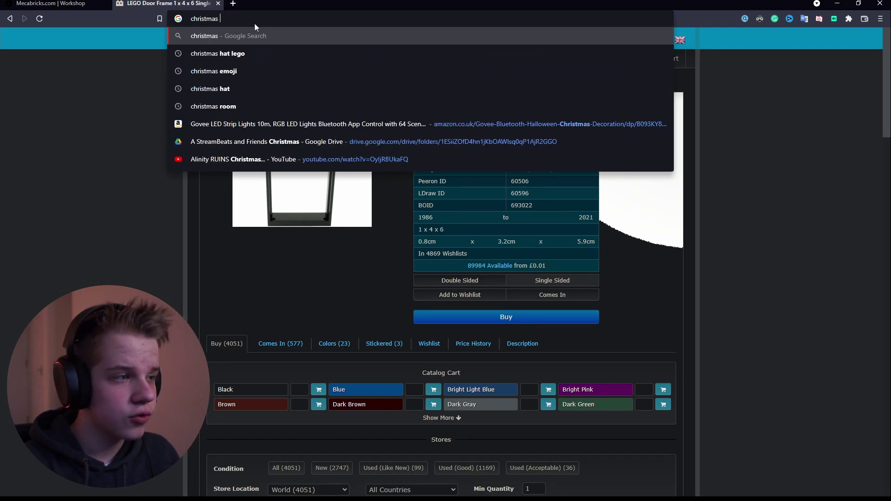
{"action": "type", "text": "tree meca"}
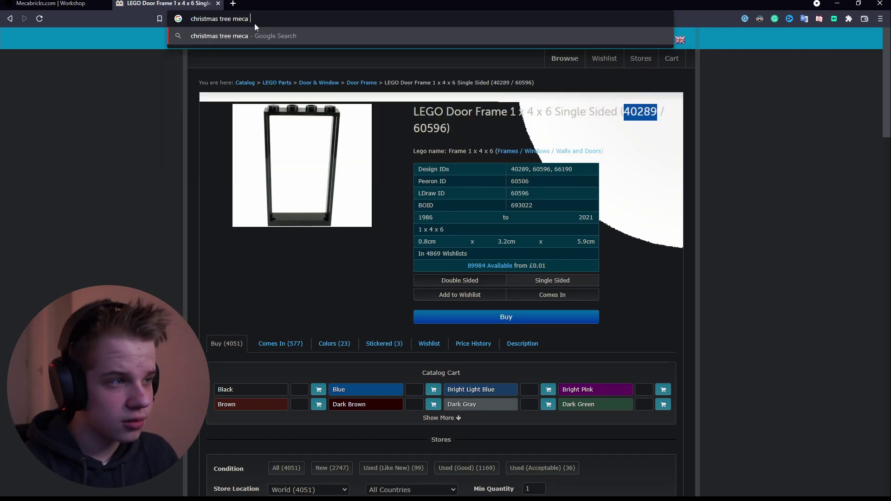
{"action": "type", "text": " bricks"}
{"action": "key", "text": "Return"}
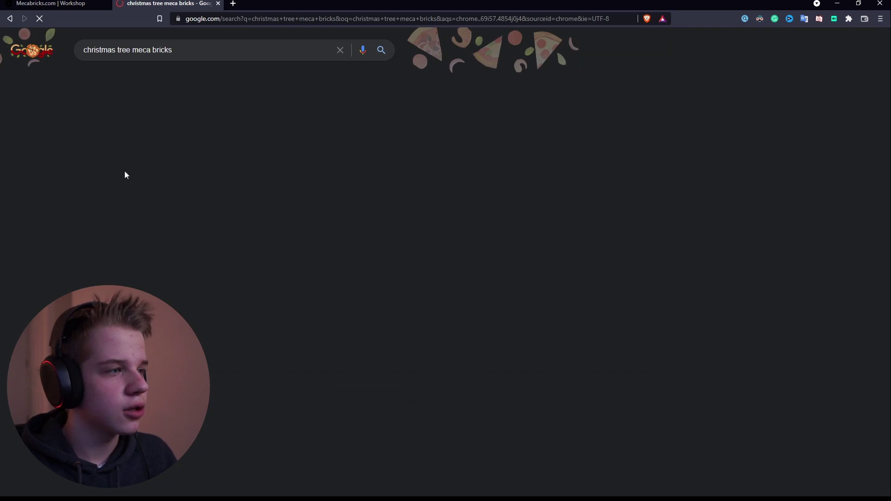
Search for the corrected "christmas tree mecabricks", open the first four results in separate tabs and close the search results
{"action": "left_click", "coordinate": [224, 122]}
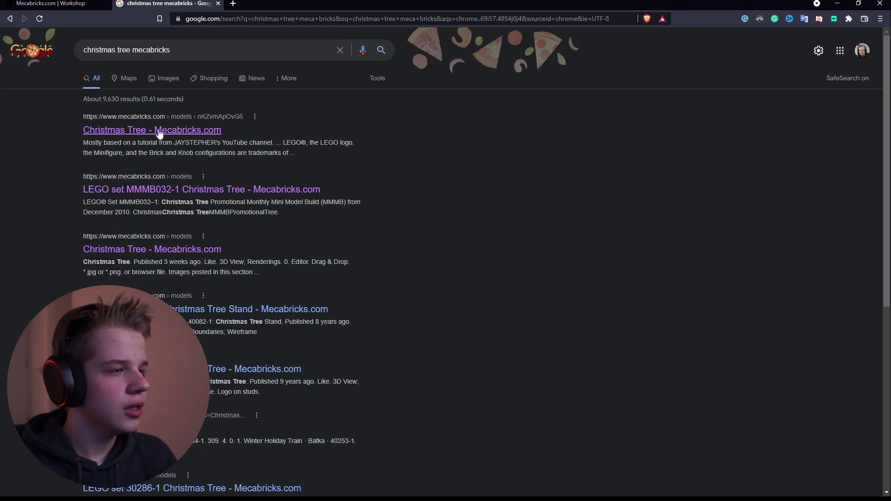
{"action": "middle_click", "coordinate": [160, 134]}
{"action": "middle_click", "coordinate": [176, 191]}
{"action": "middle_click", "coordinate": [159, 250]}
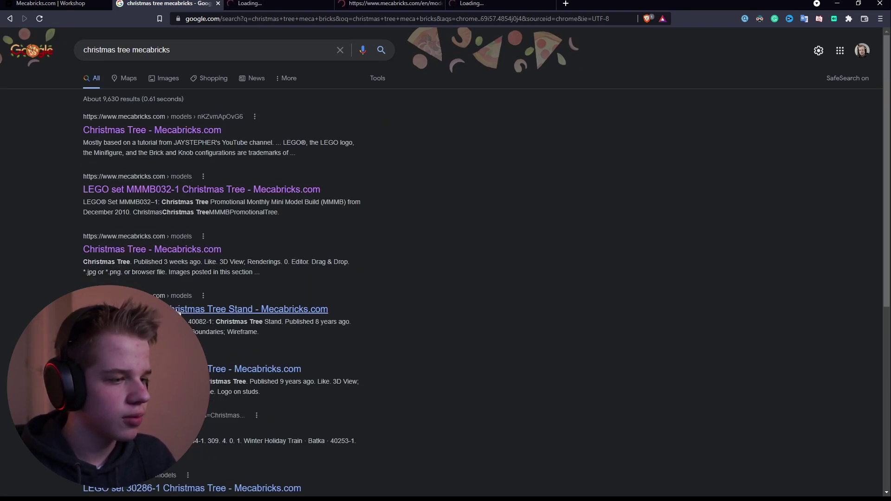
{"action": "middle_click", "coordinate": [180, 311]}
{"action": "key", "text": "ctrl+w"}
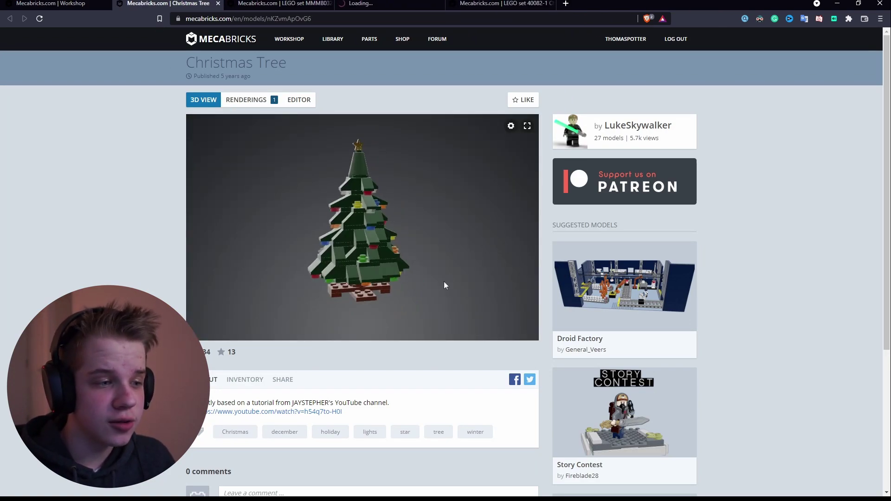
Open the LEGO set MMMB032-1 Christmas Tree model in the workshop editor and close the first Christmas Tree page
{"action": "left_click_drag", "start_coordinate": [444, 281], "coordinate": [414, 279]}
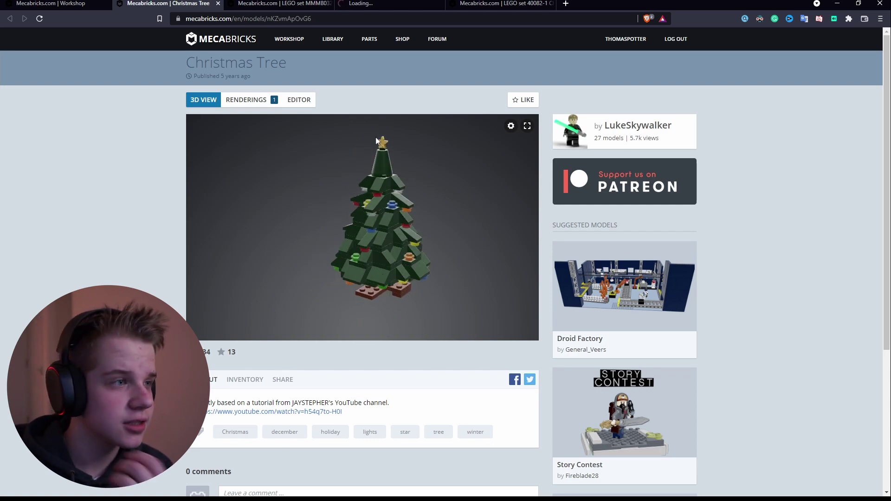
{"action": "left_click", "coordinate": [310, 4]}
{"action": "left_click_drag", "start_coordinate": [378, 221], "coordinate": [285, 228]}
{"action": "left_click", "coordinate": [291, 98]}
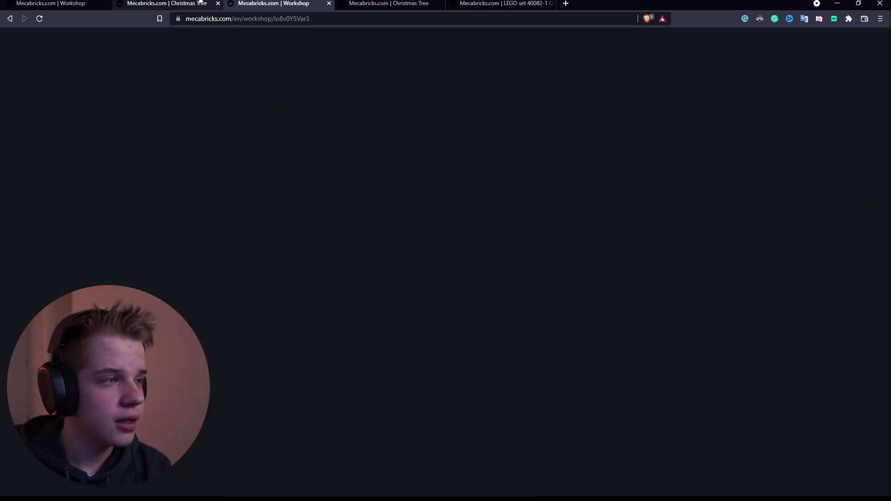
{"action": "middle_click", "coordinate": [200, 3]}
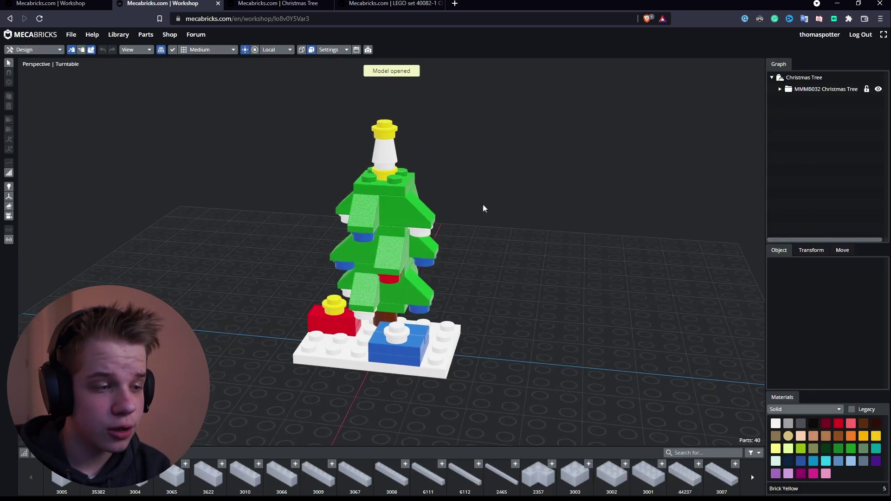
Delete the white plate beneath the Christmas tree and its presents
{"action": "left_click", "coordinate": [453, 338]}
{"action": "key", "text": "Delete"}
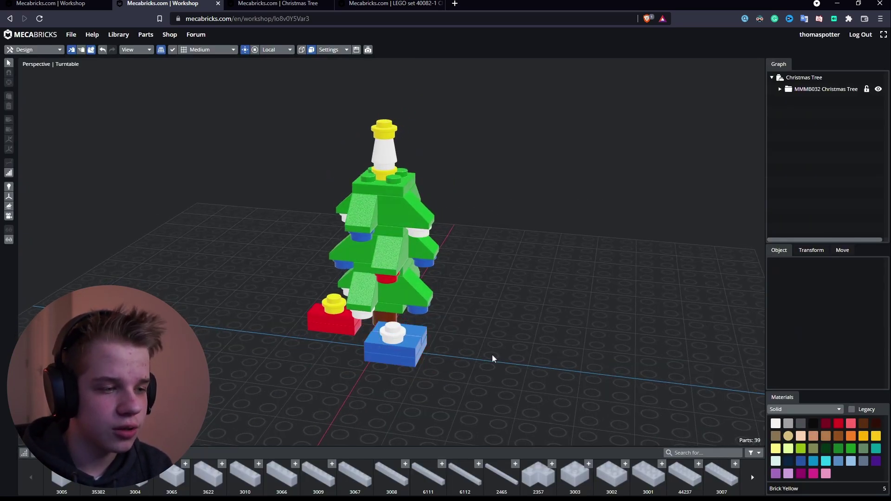
{"action": "right_click_drag", "start_coordinate": [492, 357], "coordinate": [290, 358]}
{"action": "key", "text": "b"}
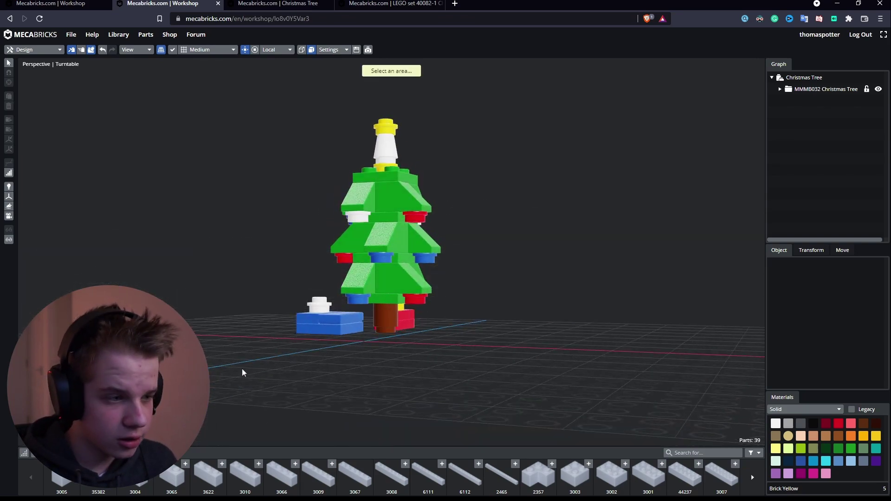
{"action": "left_click_drag", "start_coordinate": [237, 366], "coordinate": [523, 93]}
{"action": "left_click_drag", "start_coordinate": [330, 296], "coordinate": [333, 306]}
{"action": "right_click_drag", "start_coordinate": [516, 315], "coordinate": [494, 305]}
{"action": "left_click", "coordinate": [494, 306]}
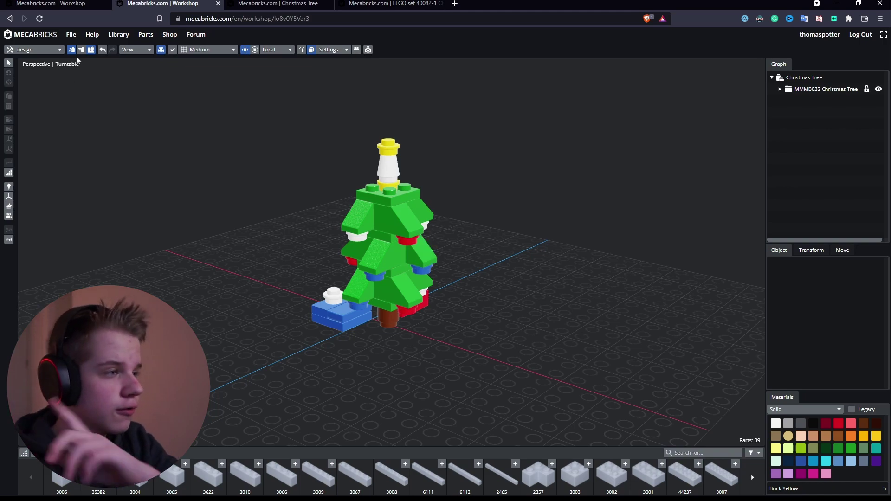
Export the Christmas tree model in Wavefront (.obj) format without logos on studs and open the downloaded Christmas Tree.zip
{"action": "left_click", "coordinate": [71, 35]}
{"action": "left_click", "coordinate": [99, 92]}
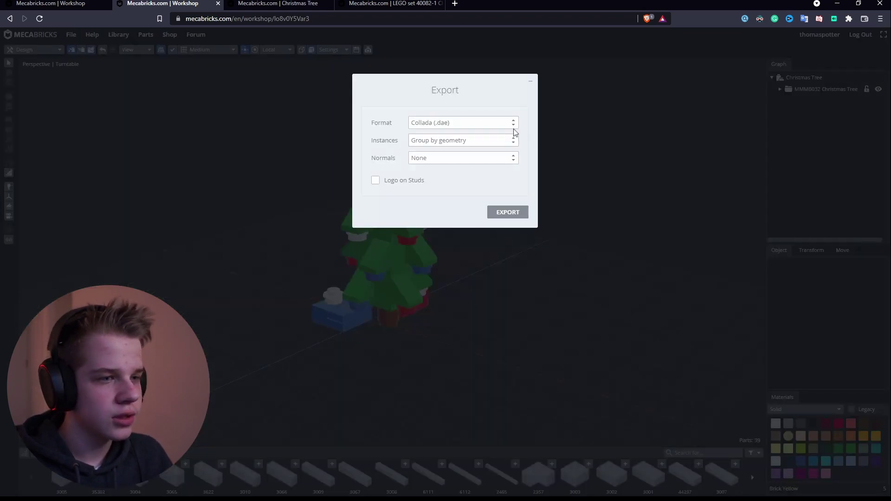
{"action": "left_click", "coordinate": [439, 123]}
{"action": "left_click", "coordinate": [447, 152]}
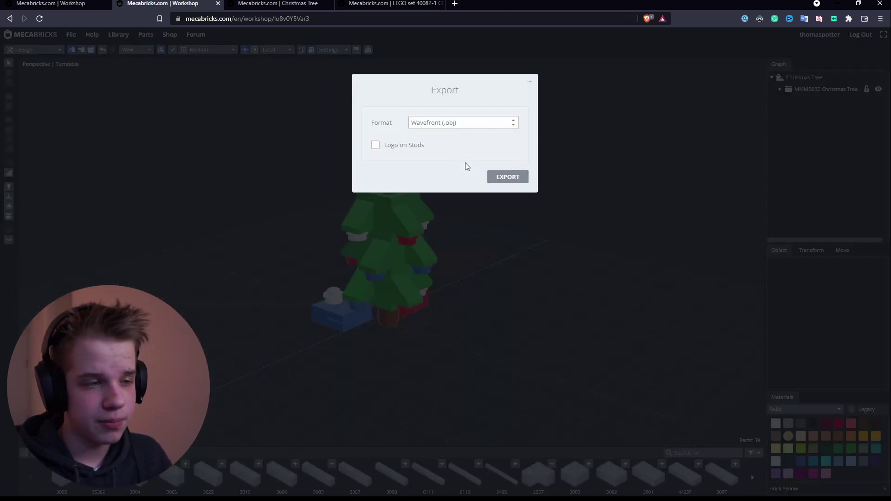
{"action": "left_click", "coordinate": [508, 177]}
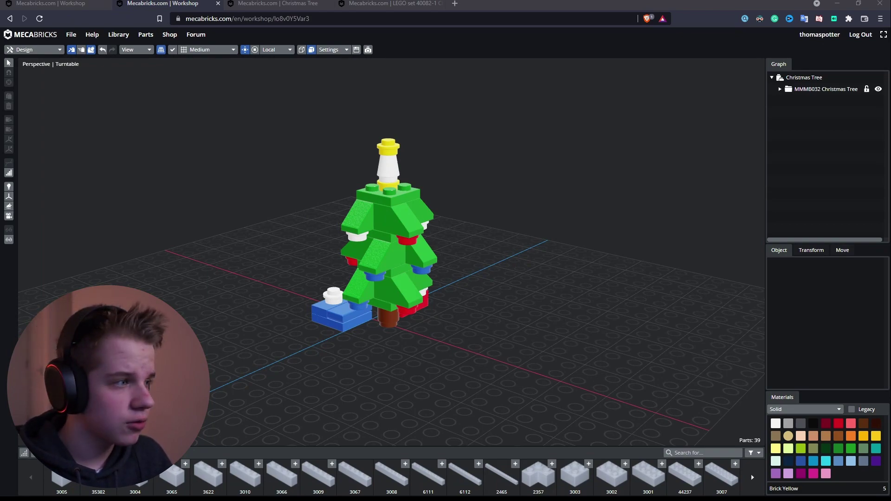
{"action": "left_click", "coordinate": [436, 222]}
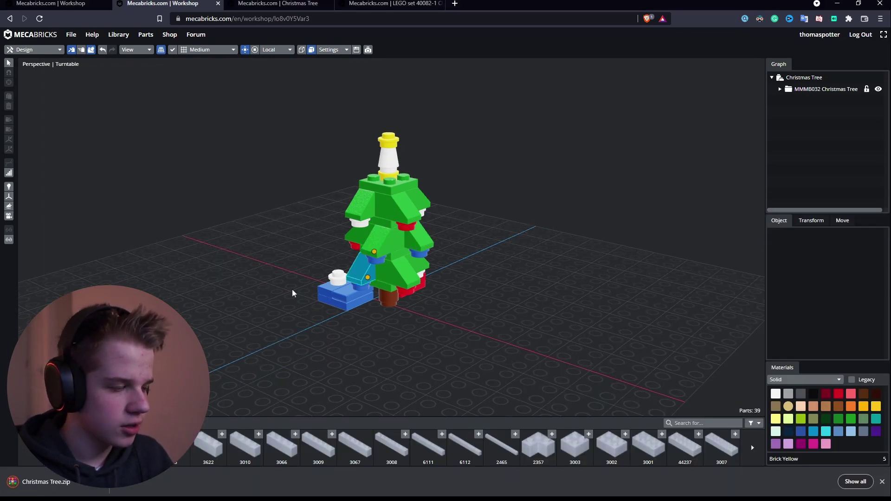
{"action": "left_click", "coordinate": [42, 491]}
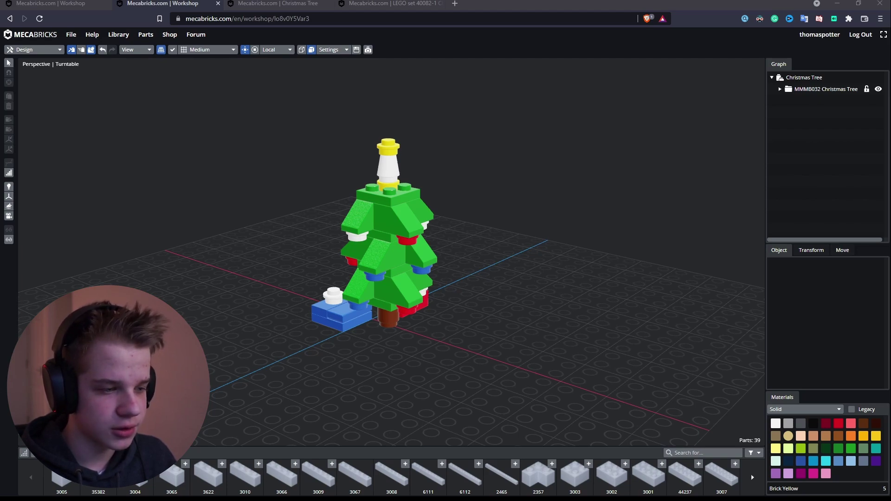
{"action": "key", "text": "alt+Tab"}
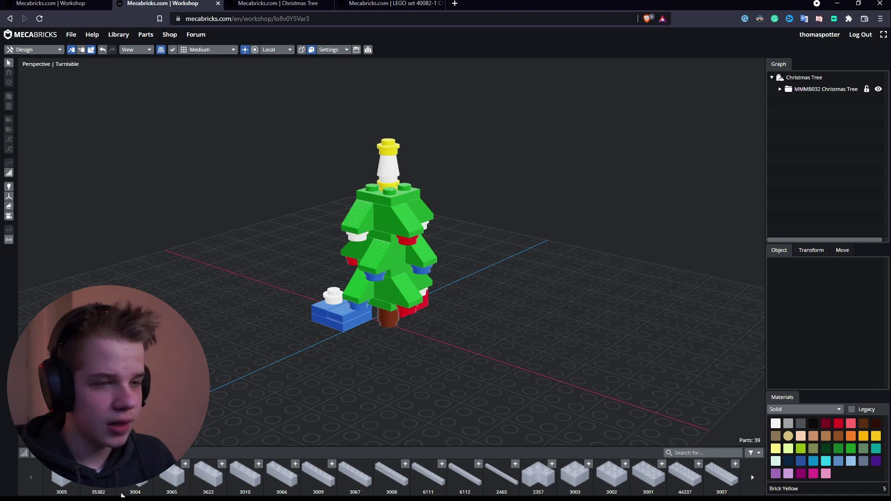
{"action": "key", "text": "alt+Tab"}
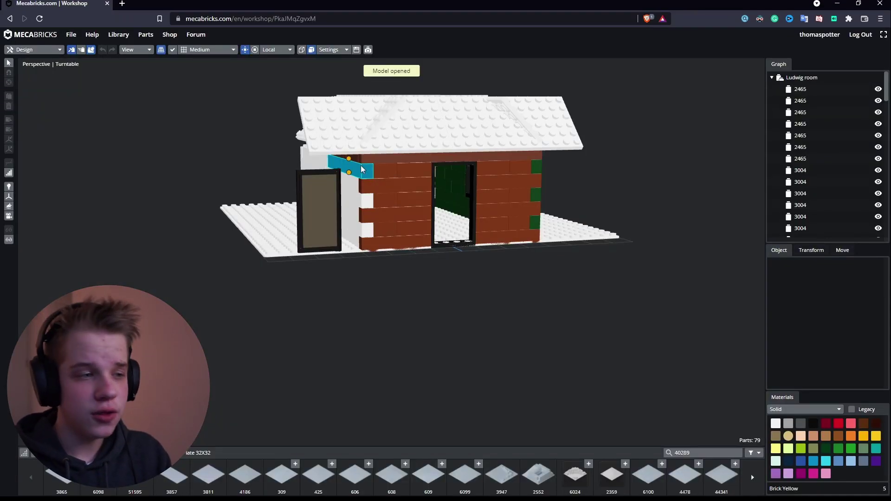
Examine the green side wall of the Ludwig room model and the double window built into it
{"action": "left_click_drag", "start_coordinate": [425, 292], "coordinate": [539, 357]}
{"action": "left_click_drag", "start_coordinate": [581, 337], "coordinate": [430, 332]}
{"action": "scroll", "coordinate": [537, 337], "scroll_direction": "up", "scroll_amount": 3}
{"action": "scroll", "coordinate": [536, 338], "scroll_direction": "up", "scroll_amount": 3}
{"action": "scroll", "coordinate": [540, 328], "scroll_direction": "down", "scroll_amount": 3}
{"action": "scroll", "coordinate": [430, 332], "scroll_direction": "up", "scroll_amount": 2}
{"action": "left_click", "coordinate": [423, 153]}
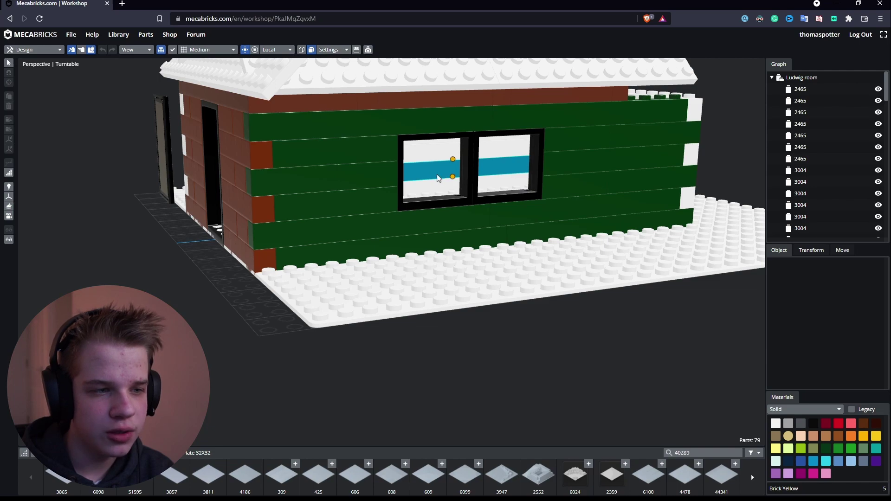
{"action": "left_click", "coordinate": [516, 183]}
{"action": "left_click", "coordinate": [448, 204]}
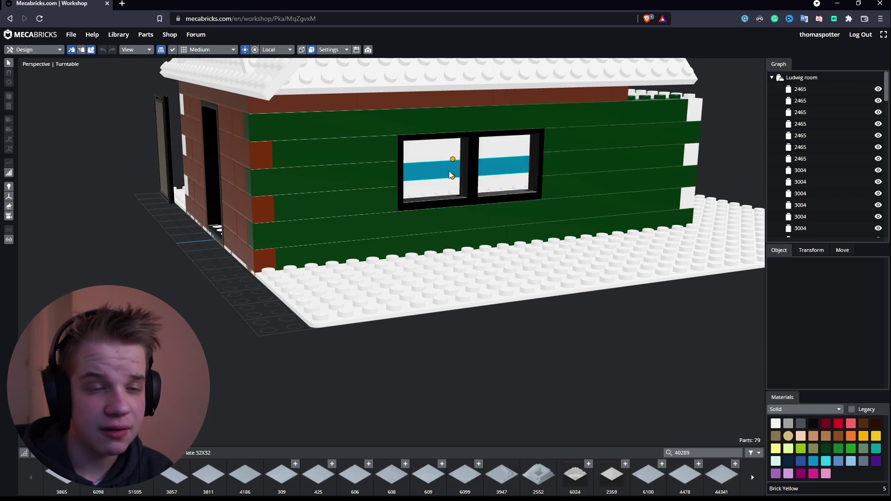
{"action": "left_click", "coordinate": [517, 194]}
{"action": "scroll", "coordinate": [691, 213], "scroll_direction": "down", "scroll_amount": 3}
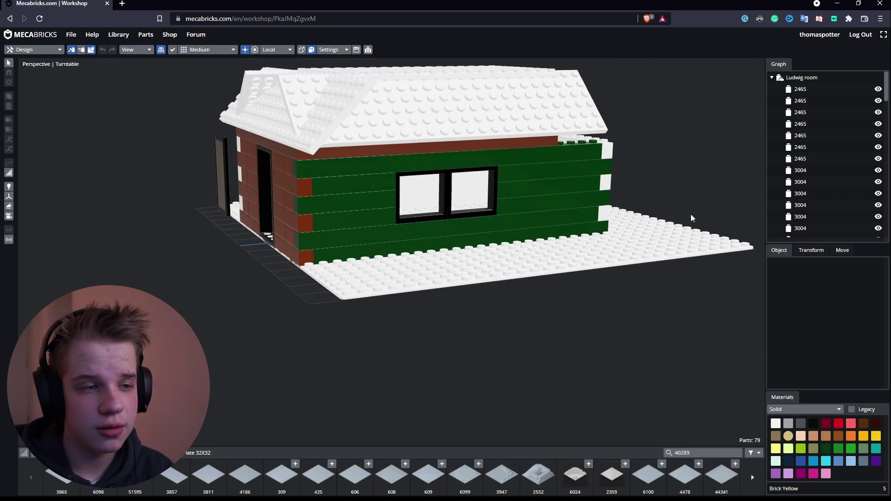
Examine the door frame in the brown front wall and both sides of the separate door standing beside the house
{"action": "left_click_drag", "start_coordinate": [691, 213], "coordinate": [478, 131]}
{"action": "left_click_drag", "start_coordinate": [401, 116], "coordinate": [398, 103]}
{"action": "right_click_drag", "start_coordinate": [398, 106], "coordinate": [556, 236]}
{"action": "right_click_drag", "start_coordinate": [418, 247], "coordinate": [569, 227]}
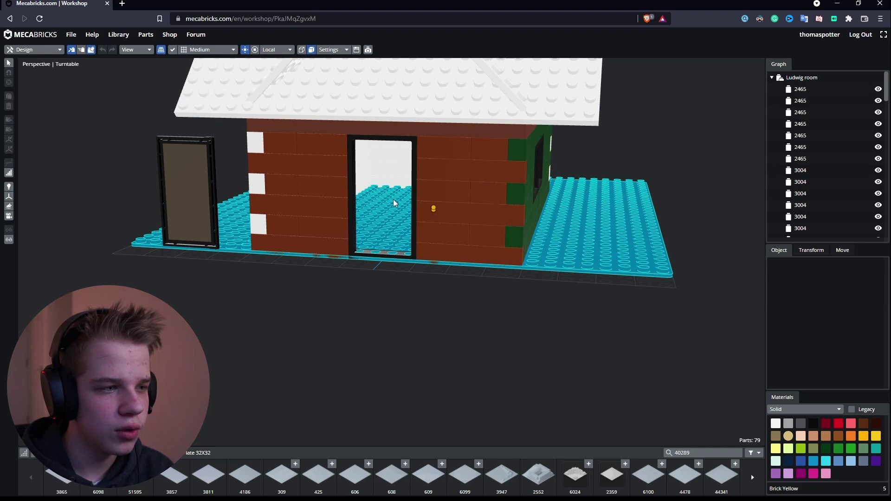
{"action": "left_click", "coordinate": [186, 172]}
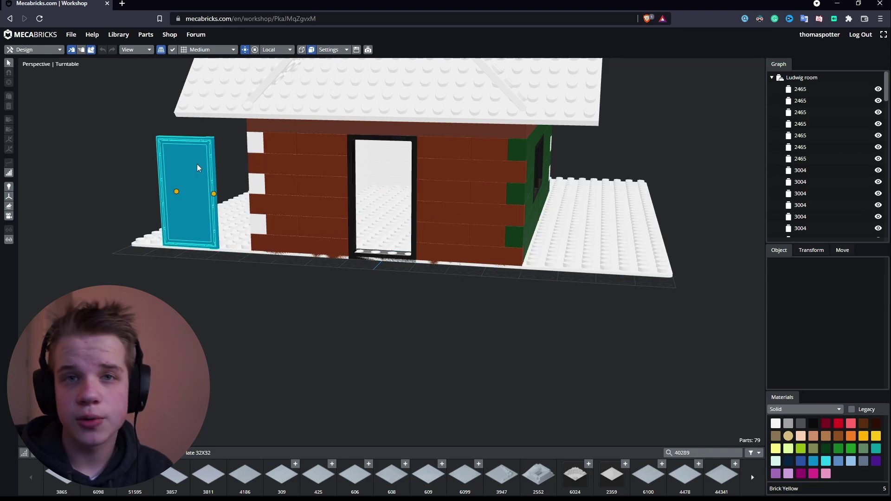
{"action": "scroll", "coordinate": [197, 164], "scroll_direction": "down", "scroll_amount": 2}
{"action": "right_click_drag", "start_coordinate": [178, 155], "coordinate": [695, 171]}
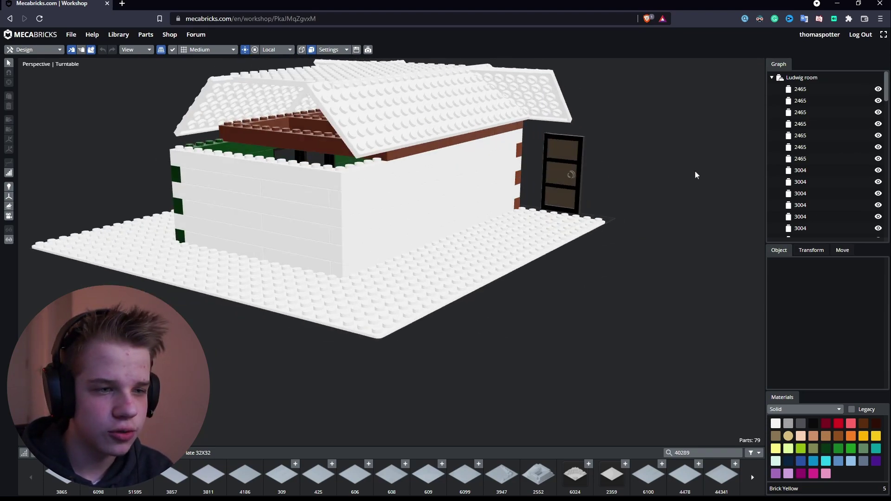
{"action": "left_click", "coordinate": [561, 165]}
{"action": "right_click_drag", "start_coordinate": [592, 206], "coordinate": [629, 205]}
Examine how the white roof plates sit above the brown upper walls, from the back and from above
{"action": "left_click", "coordinate": [416, 124]}
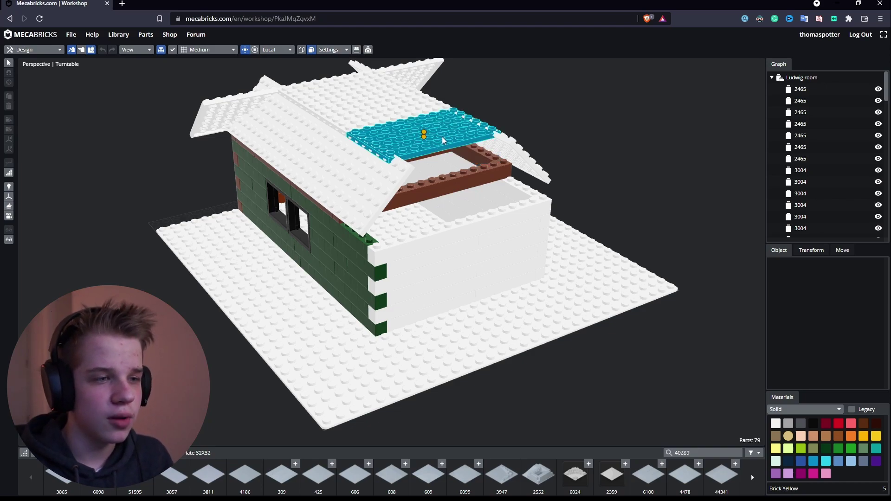
{"action": "right_click_drag", "start_coordinate": [441, 139], "coordinate": [467, 184]}
{"action": "left_click", "coordinate": [469, 187]}
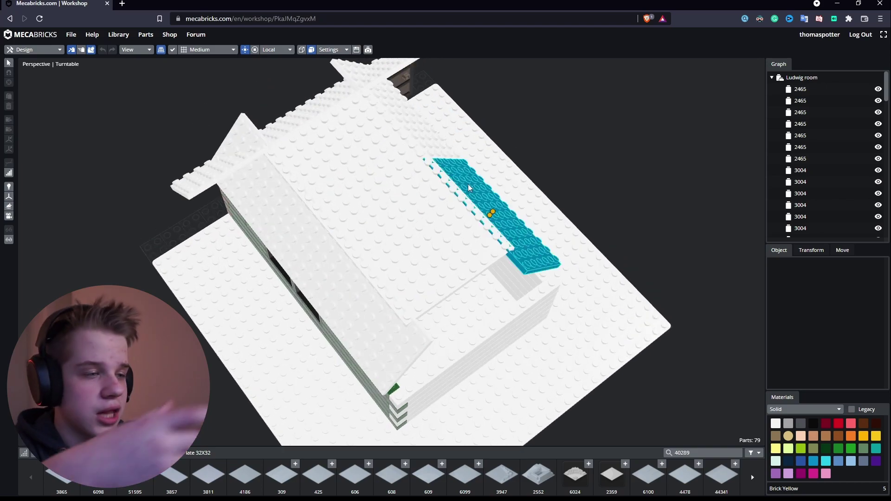
{"action": "right_click_drag", "start_coordinate": [468, 184], "coordinate": [577, 178]}
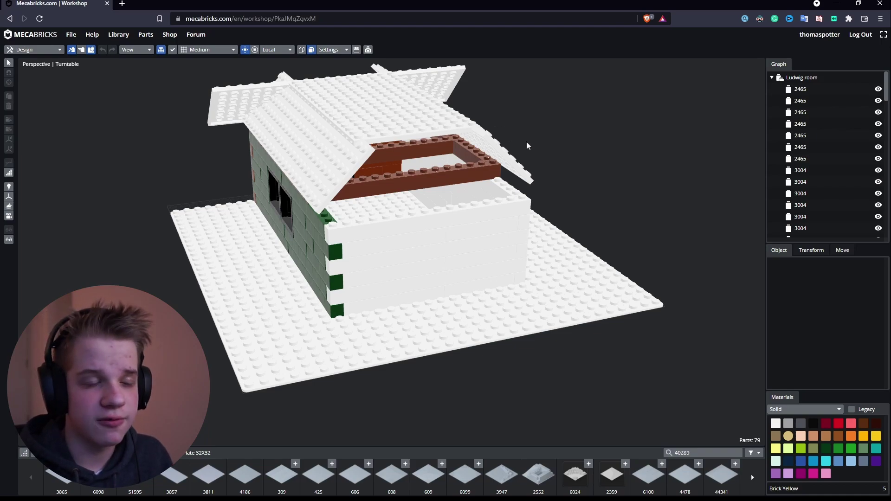
{"action": "right_click_drag", "start_coordinate": [527, 145], "coordinate": [625, 209]}
{"action": "scroll", "coordinate": [649, 199], "scroll_direction": "up", "scroll_amount": 5}
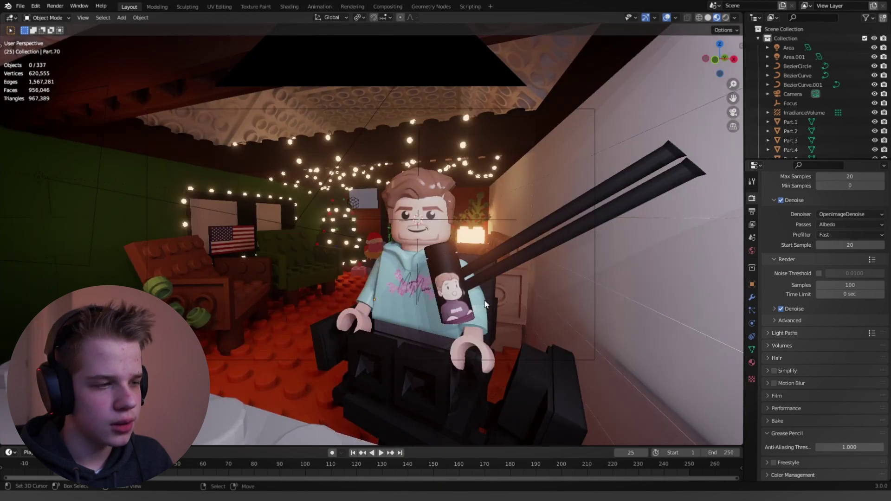
Switch to Blender and look over the LEGO room scene from outside, with the viewport in solid shading
{"action": "scroll", "coordinate": [485, 300], "scroll_direction": "down", "scroll_amount": 2}
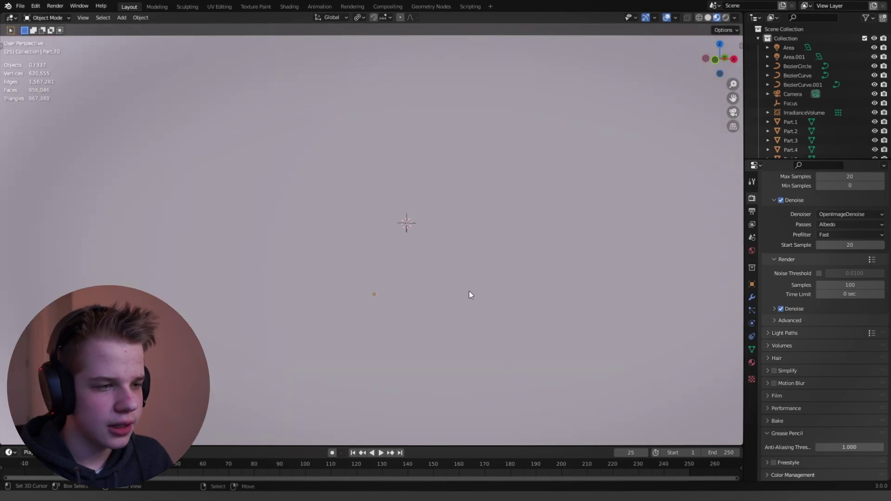
{"action": "middle_click_drag", "start_coordinate": [469, 291], "coordinate": [556, 287]}
{"action": "scroll", "coordinate": [505, 294], "scroll_direction": "up", "scroll_amount": 3}
{"action": "scroll", "coordinate": [556, 287], "scroll_direction": "down", "scroll_amount": 4}
{"action": "scroll", "coordinate": [552, 291], "scroll_direction": "down", "scroll_amount": 5}
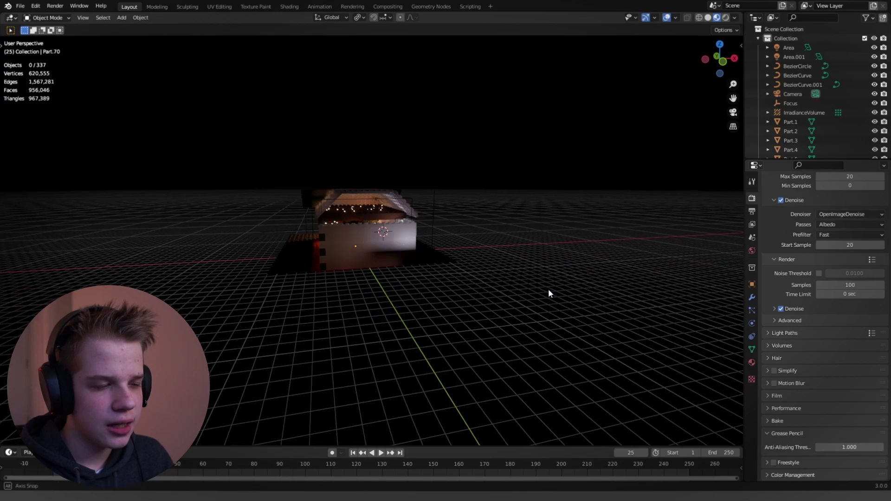
{"action": "middle_click_drag", "start_coordinate": [632, 264], "coordinate": [480, 287]}
{"action": "key", "text": "z"}
{"action": "left_click", "coordinate": [645, 271]}
{"action": "middle_click_drag", "start_coordinate": [571, 273], "coordinate": [511, 283]}
{"action": "middle_click_drag", "start_coordinate": [572, 297], "coordinate": [476, 269]}
{"action": "scroll", "coordinate": [465, 249], "scroll_direction": "up", "scroll_amount": 12}
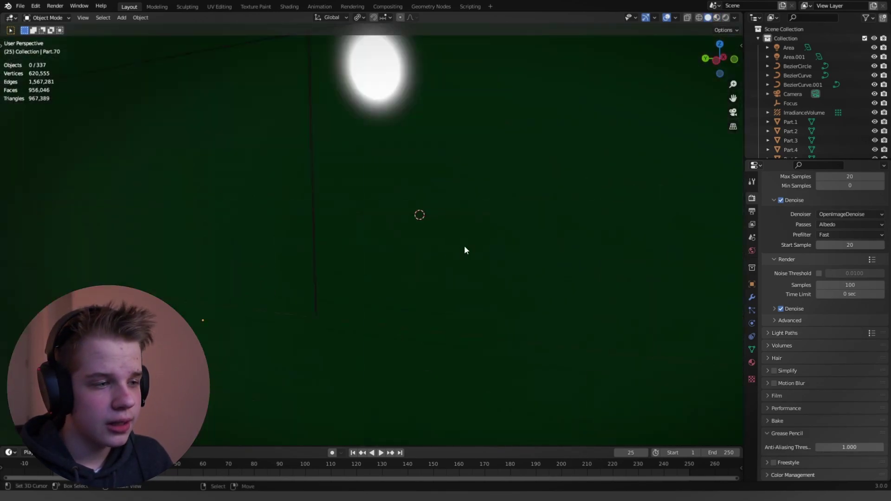
Look through the scene camera and compare viewport shading modes, ending in solid shading framed on the seated minifigure and Christmas tree
{"action": "key", "text": "KP_0"}
{"action": "key", "text": "z"}
{"action": "left_click", "coordinate": [336, 335]}
{"action": "middle_click_drag", "start_coordinate": [377, 301], "coordinate": [434, 288], "text": "shift"}
{"action": "key", "text": "z"}
{"action": "left_click", "coordinate": [505, 272]}
{"action": "middle_click_drag", "start_coordinate": [505, 272], "coordinate": [419, 267], "text": "shift"}
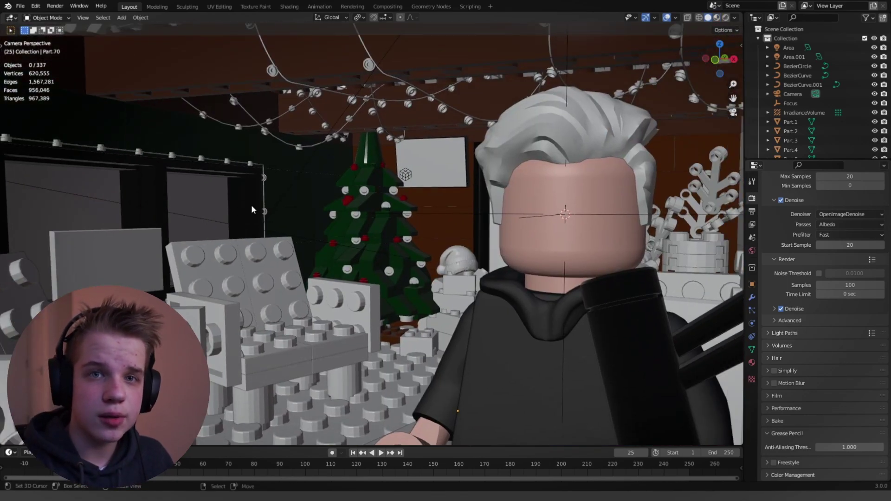
{"action": "left_click", "coordinate": [22, 6]}
{"action": "mouse_move", "coordinate": [46, 131]}
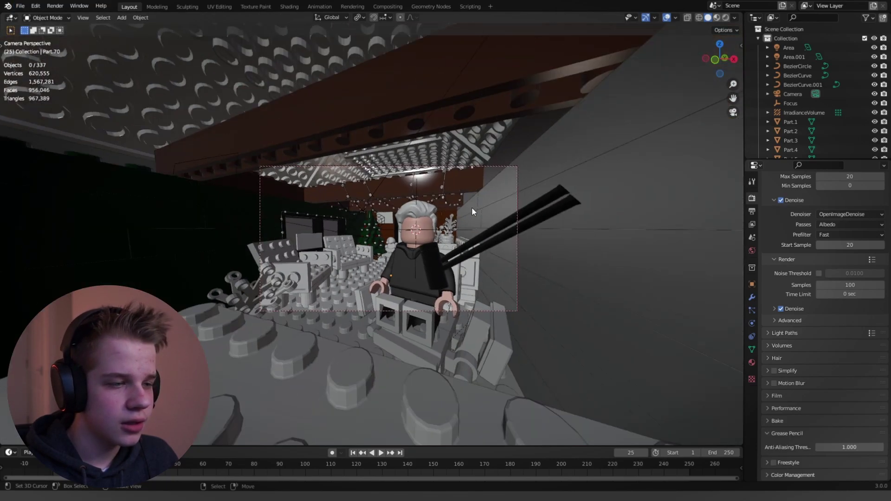
Look around the room interior from the seated minifigure and chairs to the sofa and the plant beside the door
{"action": "scroll", "coordinate": [472, 207], "scroll_direction": "up", "scroll_amount": 5}
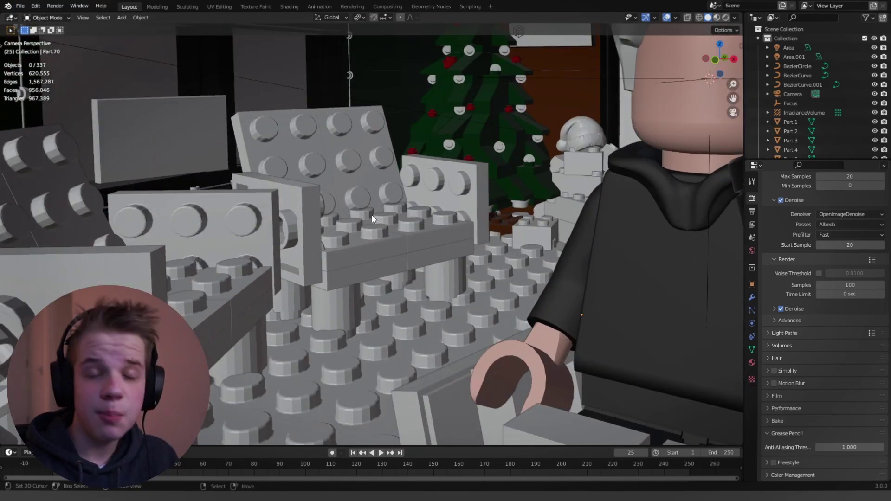
{"action": "middle_click_drag", "start_coordinate": [371, 215], "coordinate": [477, 239]}
{"action": "scroll", "coordinate": [355, 245], "scroll_direction": "up", "scroll_amount": 1}
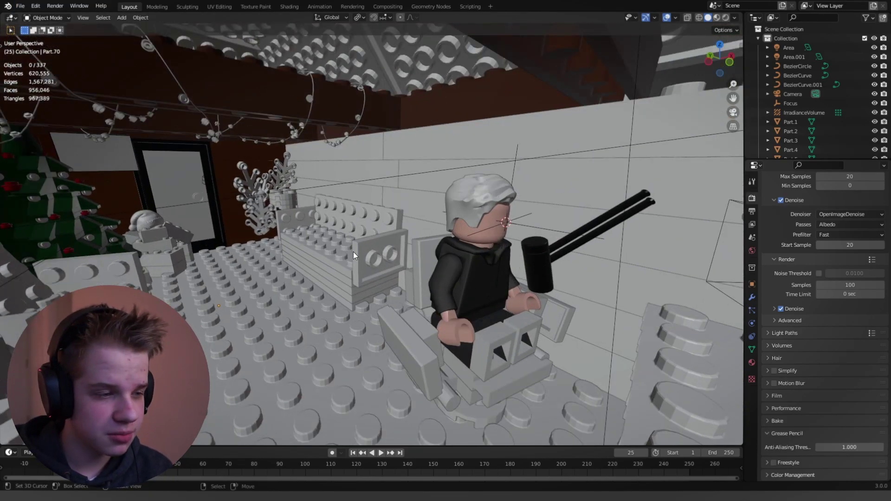
{"action": "mouse_move", "coordinate": [353, 252]}
{"action": "middle_mouse_down"}
{"action": "mouse_move", "coordinate": [330, 247]}
{"action": "mouse_move", "coordinate": [340, 242]}
{"action": "middle_mouse_up"}
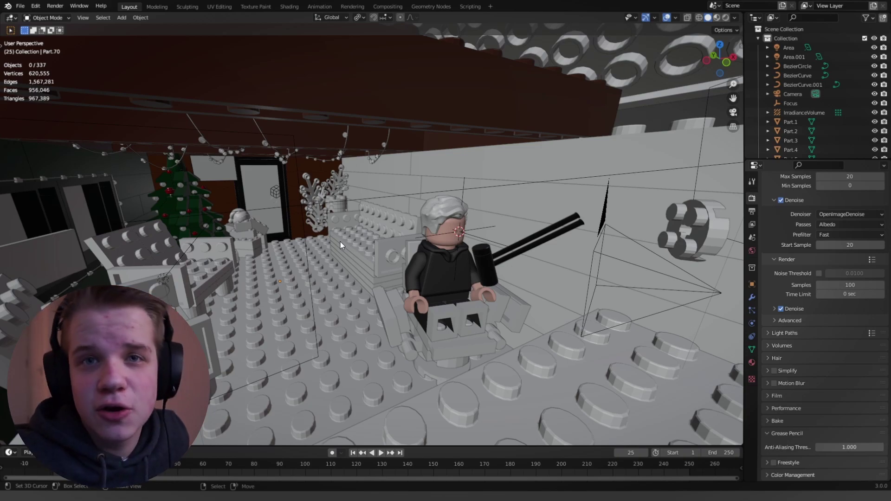
{"action": "key", "text": "shift+grave"}
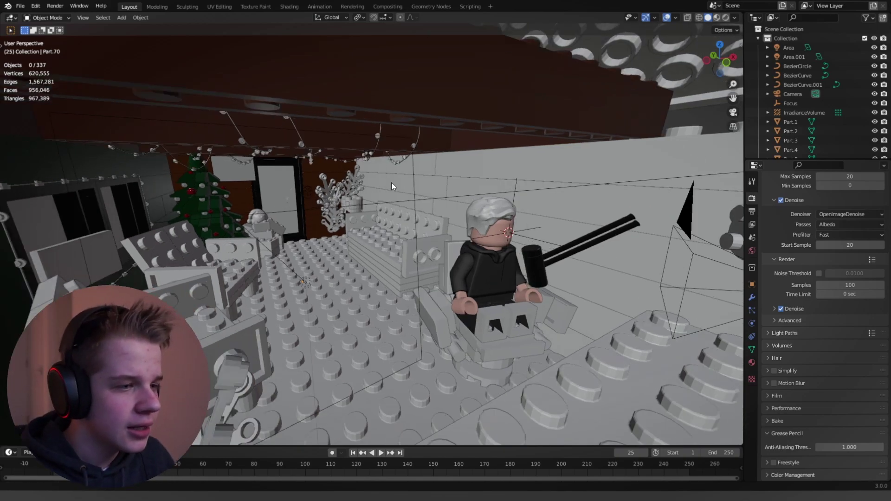
{"action": "key", "text": "w"}
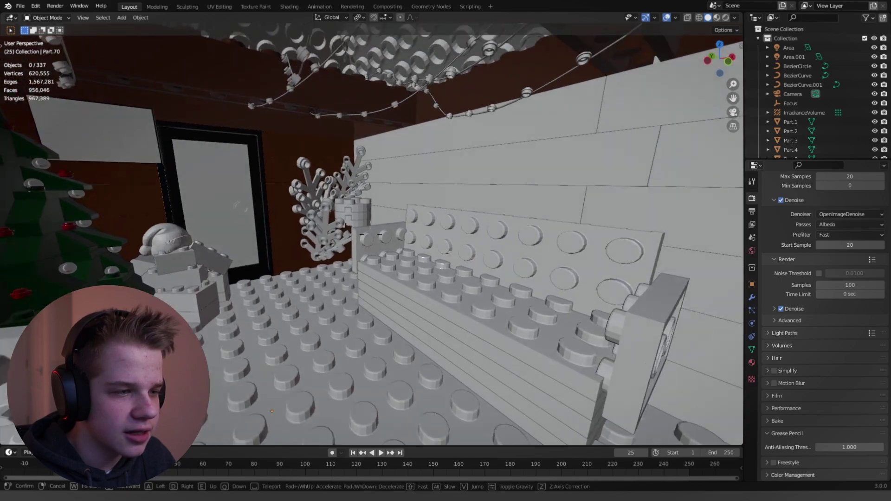
{"action": "left_click", "coordinate": [381, 233]}
{"action": "scroll", "coordinate": [381, 234], "scroll_direction": "up", "scroll_amount": 1}
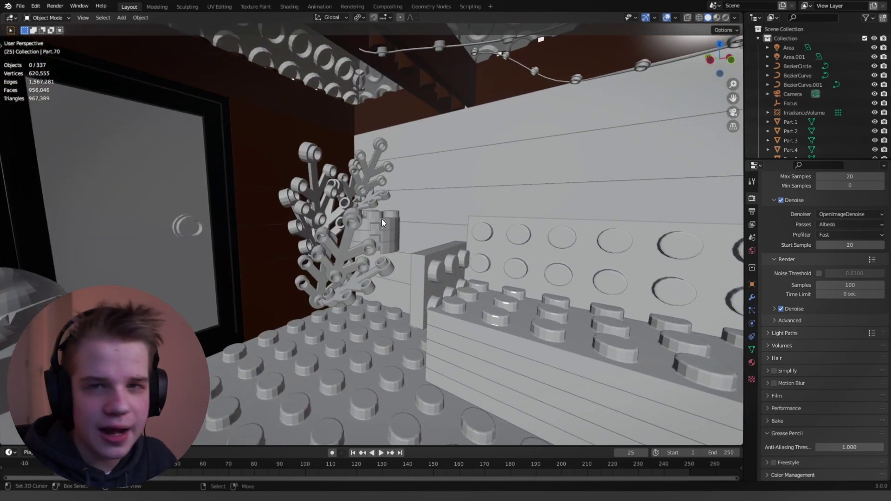
Select and frame the round-brick lamp behind the sofa's armrest, inspect its stacked bricks closely, and clear the selection
{"action": "middle_click_drag", "start_coordinate": [354, 212], "coordinate": [397, 231]}
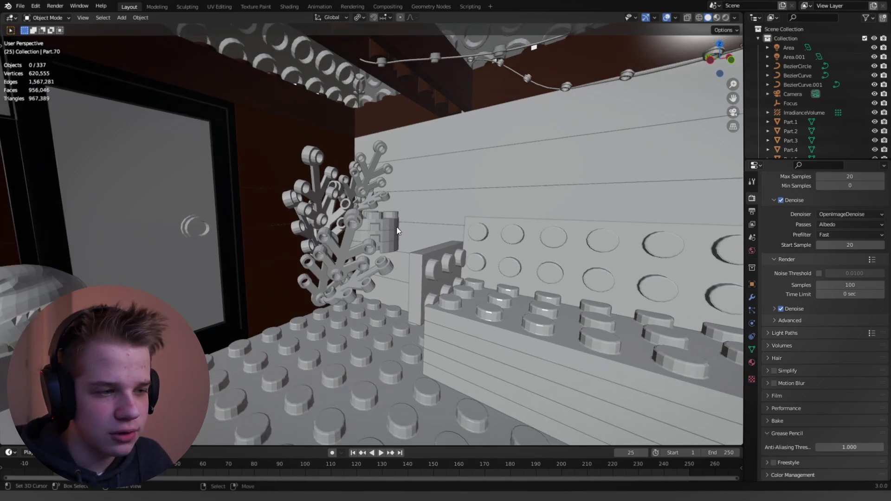
{"action": "left_click", "coordinate": [389, 228]}
{"action": "key", "text": "grave"}
{"action": "left_click", "coordinate": [455, 260]}
{"action": "scroll", "coordinate": [458, 279], "scroll_direction": "down", "scroll_amount": 3}
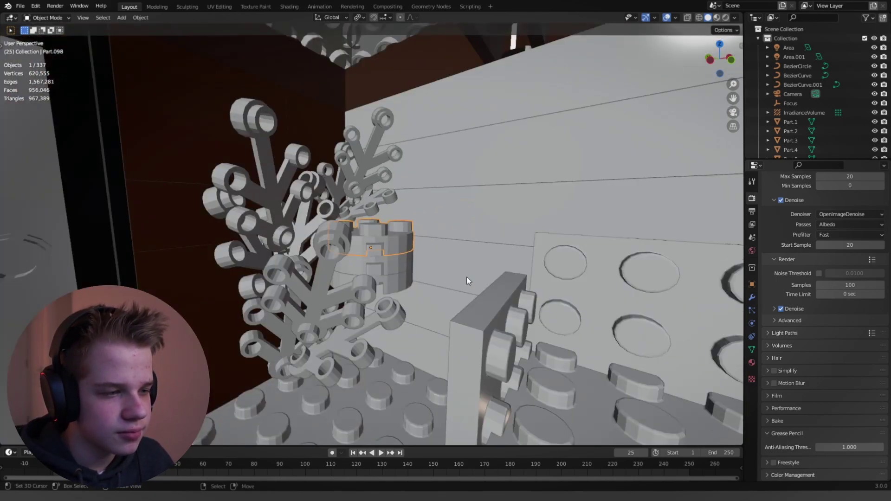
{"action": "scroll", "coordinate": [466, 277], "scroll_direction": "down", "scroll_amount": 2}
{"action": "mouse_move", "coordinate": [466, 278]}
{"action": "middle_mouse_down"}
{"action": "mouse_move", "coordinate": [444, 281]}
{"action": "mouse_move", "coordinate": [461, 282]}
{"action": "middle_mouse_up"}
{"action": "scroll", "coordinate": [446, 280], "scroll_direction": "up", "scroll_amount": 3}
{"action": "key", "text": "alt+a"}
{"action": "scroll", "coordinate": [472, 286], "scroll_direction": "down", "scroll_amount": 1}
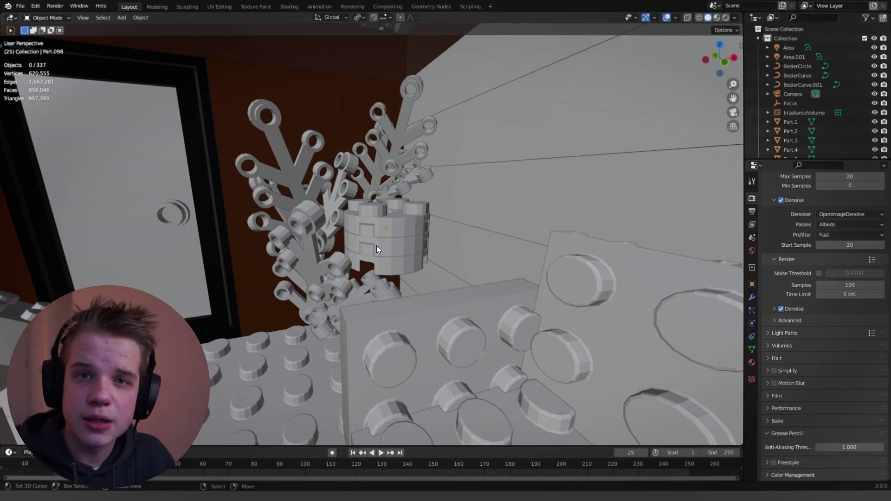
Examine the plant and lamp in the corner, the wider room and the string lights hanging below the roof
{"action": "middle_click_drag", "start_coordinate": [392, 247], "coordinate": [346, 278]}
{"action": "scroll", "coordinate": [346, 278], "scroll_direction": "down", "scroll_amount": 5}
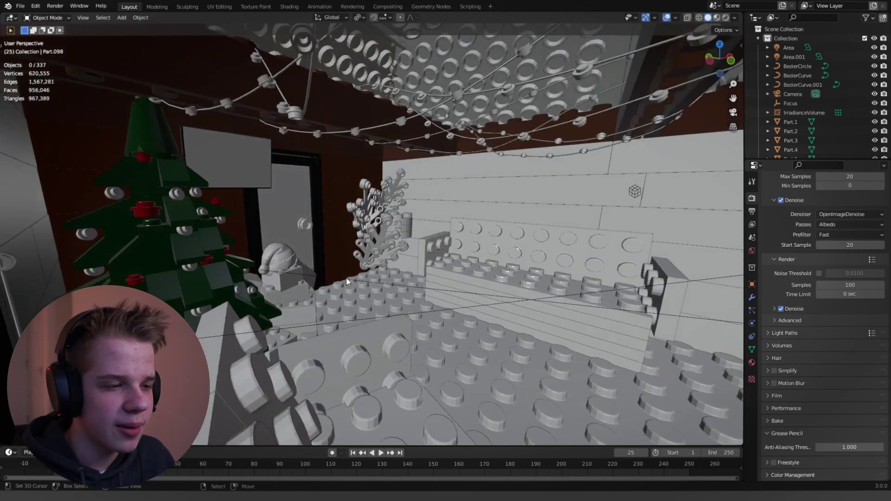
{"action": "scroll", "coordinate": [347, 277], "scroll_direction": "up", "scroll_amount": 7}
{"action": "middle_click_drag", "start_coordinate": [414, 268], "coordinate": [380, 266]}
{"action": "key", "text": "z"}
{"action": "key", "text": "z"}
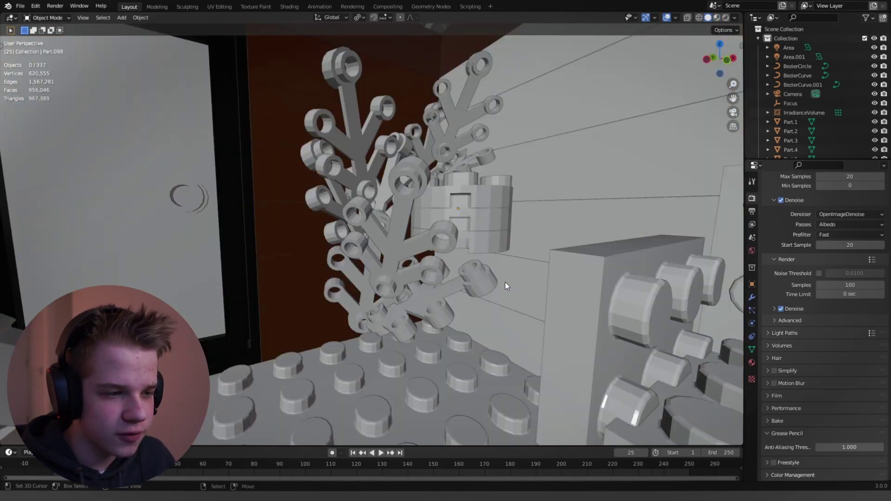
{"action": "middle_click_drag", "start_coordinate": [505, 282], "coordinate": [550, 312]}
{"action": "key", "text": "z"}
{"action": "middle_click_drag", "start_coordinate": [487, 306], "coordinate": [458, 237]}
{"action": "key", "text": "z"}
Select the string-light bulbs hanging near the green wall, try moving them, and show their Array and Curve modifiers
{"action": "left_click", "coordinate": [462, 221]}
{"action": "key", "text": "g"}
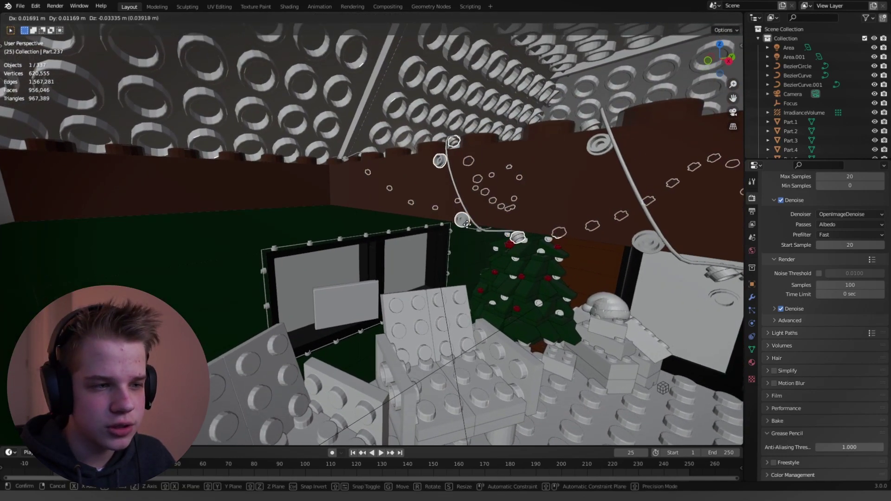
{"action": "left_click", "coordinate": [468, 202]}
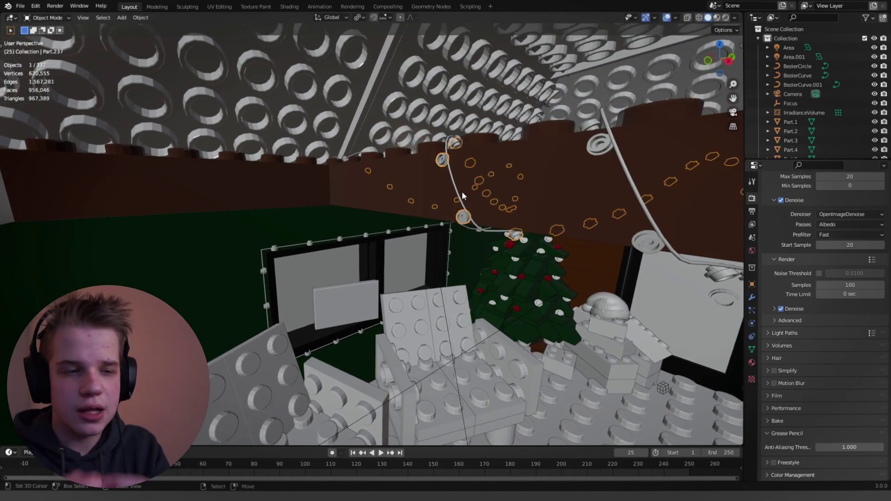
{"action": "left_click", "coordinate": [752, 297]}
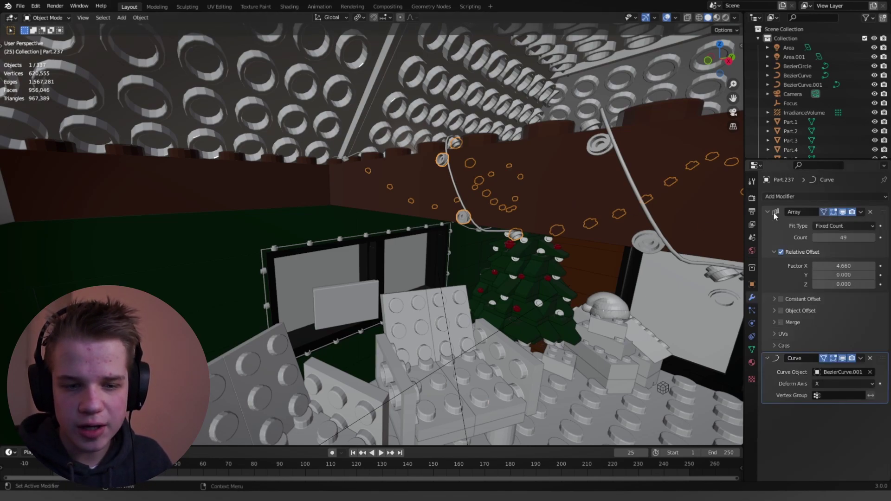
Inspect the string lights from above the brown walls, select one of their Bezier curve cables, and clear the selection
{"action": "middle_click_drag", "start_coordinate": [537, 252], "coordinate": [513, 288]}
{"action": "scroll", "coordinate": [512, 286], "scroll_direction": "up", "scroll_amount": 2}
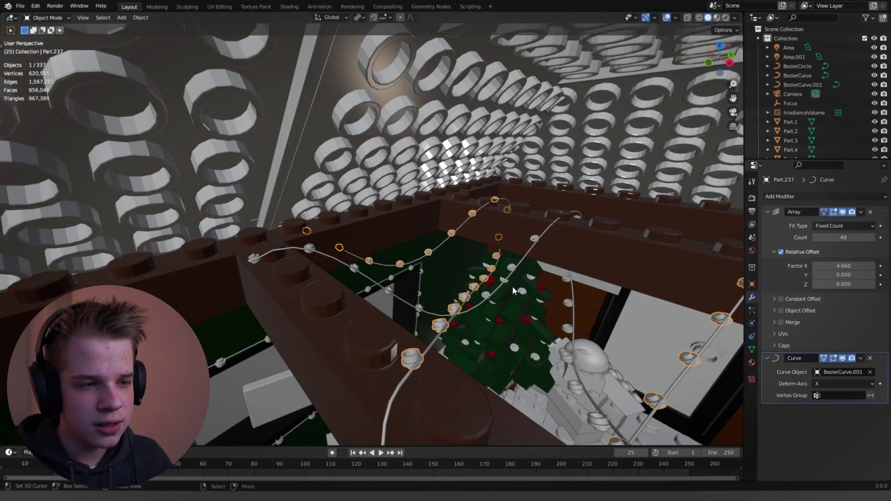
{"action": "left_click", "coordinate": [523, 259]}
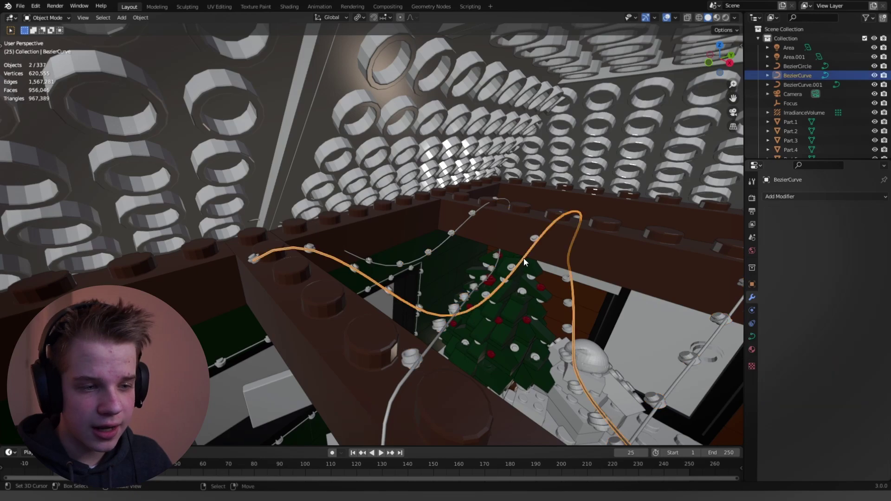
{"action": "key", "text": "alt+a"}
Look through the scene camera and preview the glowing string lights in material preview, ending back in solid shading
{"action": "key", "text": "KP_0"}
{"action": "scroll", "coordinate": [500, 191], "scroll_direction": "down", "scroll_amount": 3}
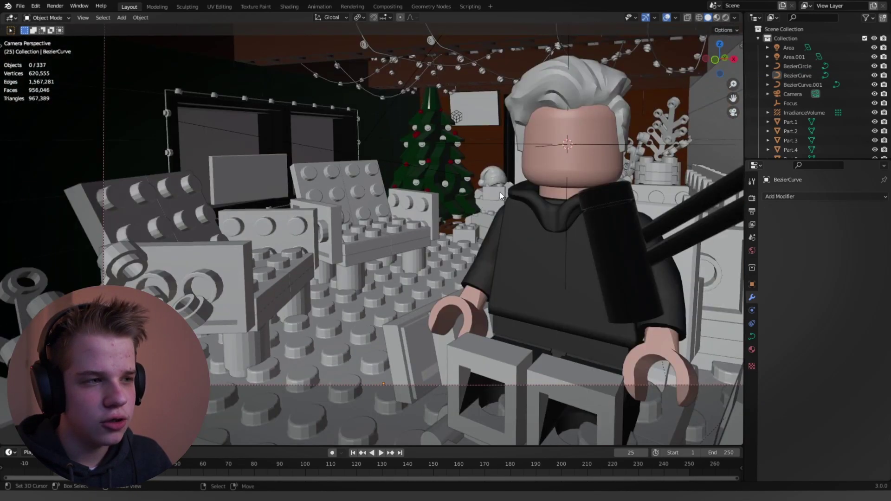
{"action": "scroll", "coordinate": [500, 191], "scroll_direction": "up", "scroll_amount": 4}
{"action": "middle_click_drag", "start_coordinate": [500, 191], "coordinate": [460, 298], "text": "shift"}
{"action": "key", "text": "z"}
{"action": "left_click", "coordinate": [445, 228]}
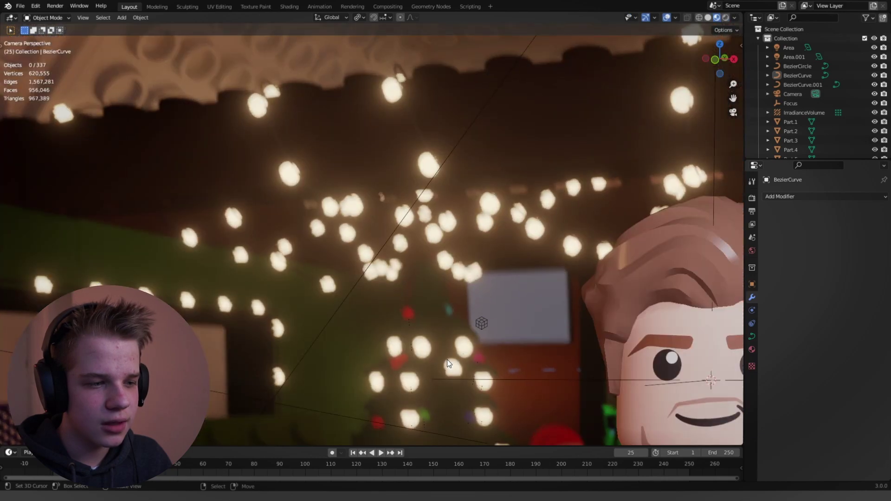
{"action": "scroll", "coordinate": [492, 261], "scroll_direction": "down", "scroll_amount": 7}
{"action": "middle_click_drag", "start_coordinate": [492, 261], "coordinate": [488, 248], "text": "shift"}
{"action": "scroll", "coordinate": [487, 248], "scroll_direction": "up", "scroll_amount": 1}
{"action": "key", "text": "z"}
{"action": "left_click", "coordinate": [590, 230]}
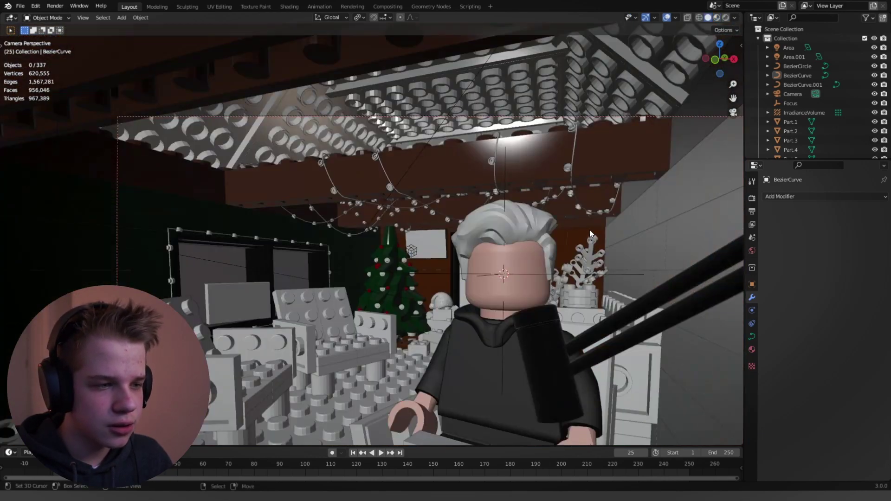
Inspect the Christmas tree's decorations up close, selecting a white round light and a red stud ornament, and deselect everything
{"action": "scroll", "coordinate": [458, 230], "scroll_direction": "up", "scroll_amount": 6}
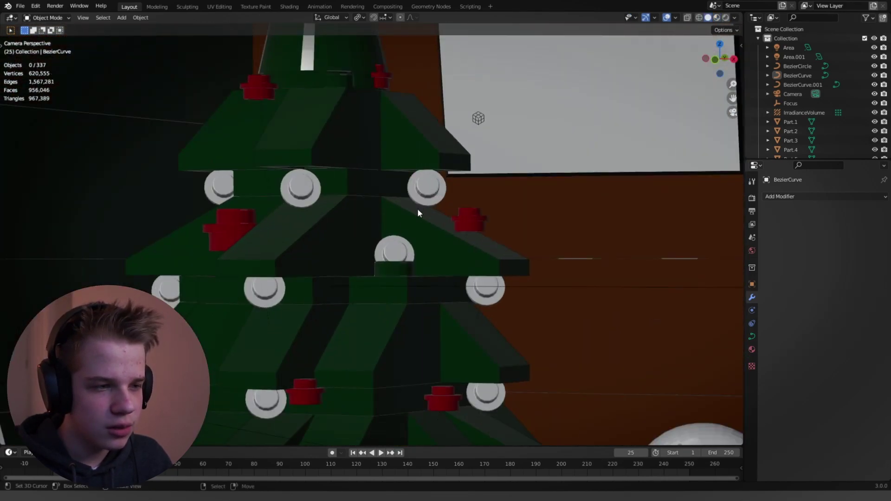
{"action": "left_click", "coordinate": [423, 192]}
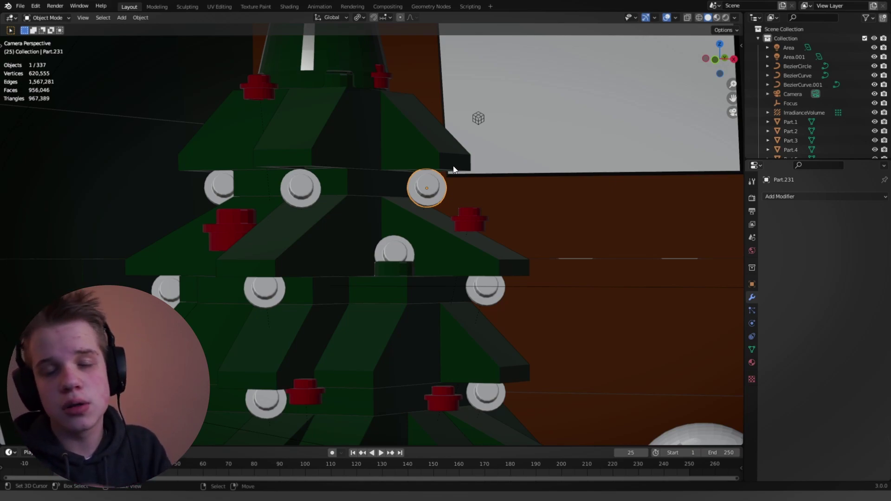
{"action": "middle_click_drag", "start_coordinate": [412, 256], "coordinate": [415, 206], "text": "shift"}
{"action": "scroll", "coordinate": [415, 207], "scroll_direction": "up", "scroll_amount": 2}
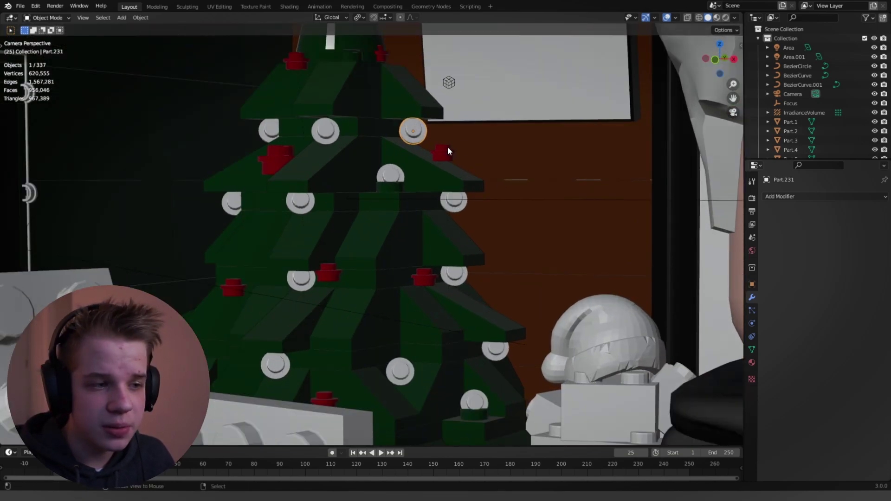
{"action": "key", "text": "alt+a"}
{"action": "right_click", "coordinate": [442, 147]}
{"action": "key", "text": "alt+a"}
{"action": "scroll", "coordinate": [455, 116], "scroll_direction": "down", "scroll_amount": 3}
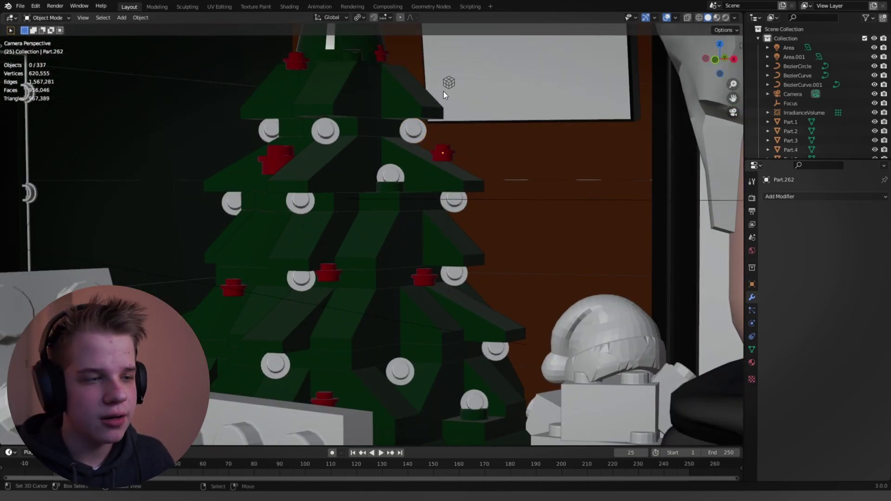
Preview the tree's lights and ornaments in material preview and return to solid shading with the tree in close-up
{"action": "key", "text": "z"}
{"action": "left_click", "coordinate": [437, 214]}
{"action": "scroll", "coordinate": [438, 211], "scroll_direction": "down", "scroll_amount": 3}
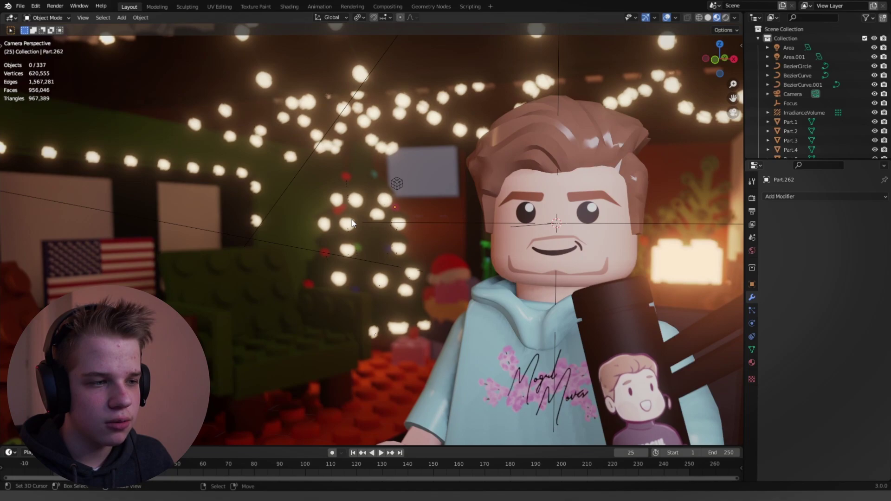
{"action": "key", "text": "z"}
{"action": "left_click", "coordinate": [416, 233]}
{"action": "scroll", "coordinate": [416, 233], "scroll_direction": "up", "scroll_amount": 6}
Select a red tree ornament and examine its Object Info and ColorRamp material nodes in the Shading workspace
{"action": "right_click", "coordinate": [333, 268]}
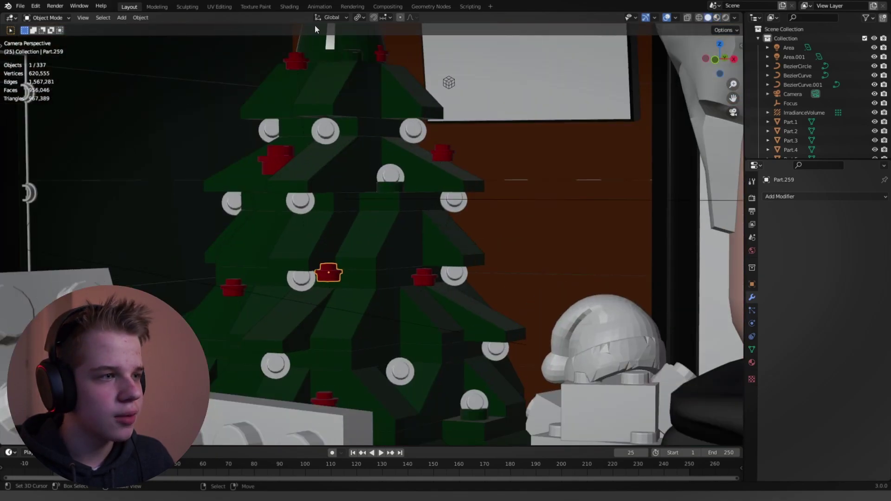
{"action": "left_click", "coordinate": [290, 7]}
{"action": "scroll", "coordinate": [312, 336], "scroll_direction": "up", "scroll_amount": 2}
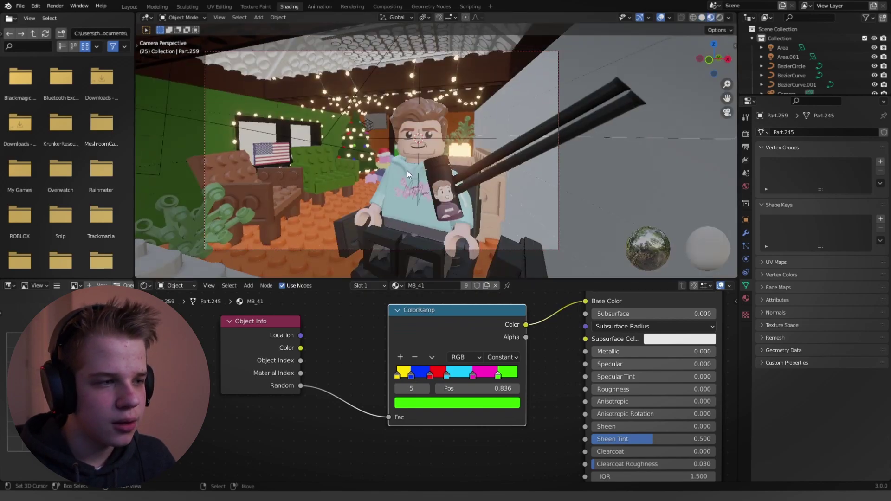
{"action": "scroll", "coordinate": [408, 171], "scroll_direction": "up", "scroll_amount": 5}
{"action": "scroll", "coordinate": [393, 205], "scroll_direction": "down", "scroll_amount": 1}
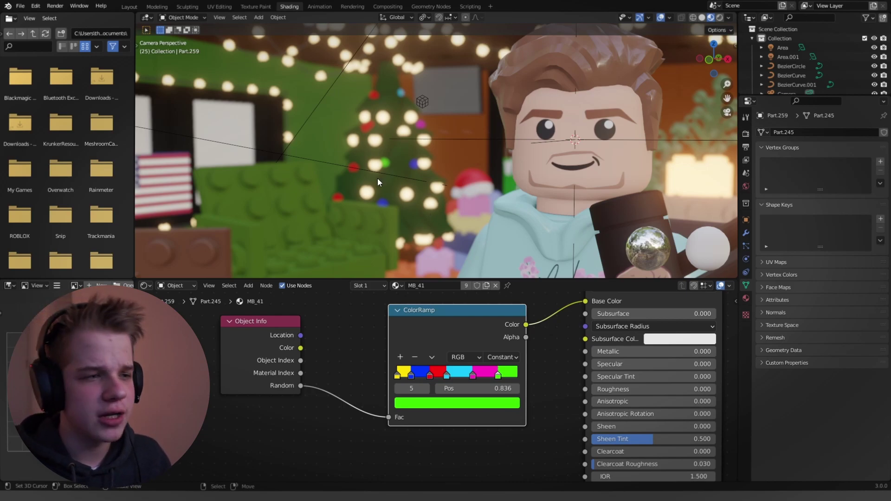
{"action": "scroll", "coordinate": [436, 172], "scroll_direction": "down", "scroll_amount": 2}
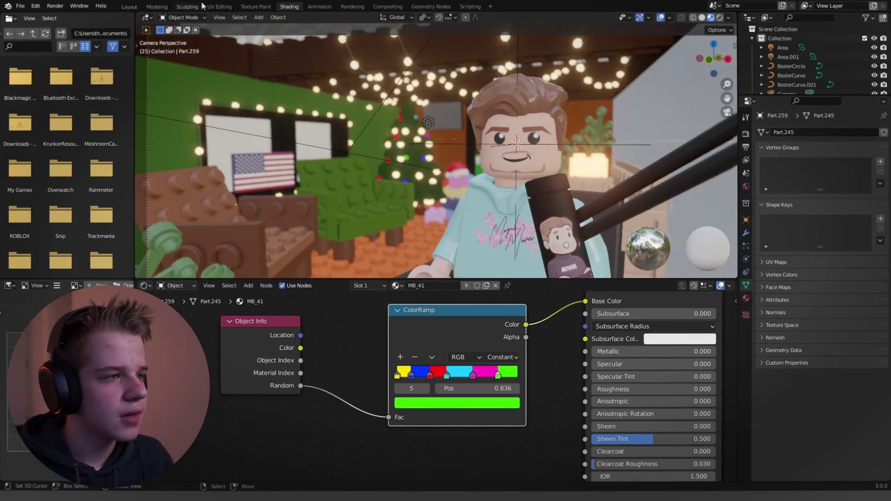
Return to the Layout workspace and examine the American flag screen by the windows in material preview
{"action": "left_click", "coordinate": [130, 6]}
{"action": "scroll", "coordinate": [461, 179], "scroll_direction": "down", "scroll_amount": 5}
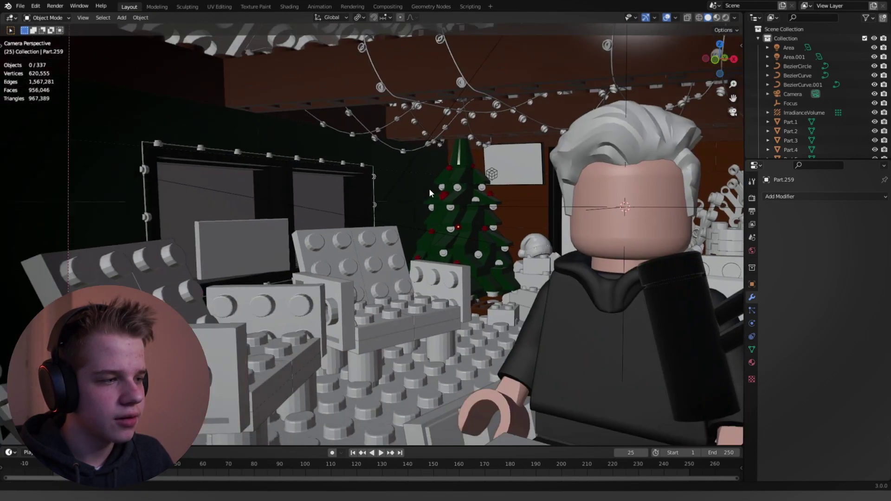
{"action": "key", "text": "z"}
{"action": "left_click", "coordinate": [378, 271]}
{"action": "scroll", "coordinate": [274, 239], "scroll_direction": "up", "scroll_amount": 3}
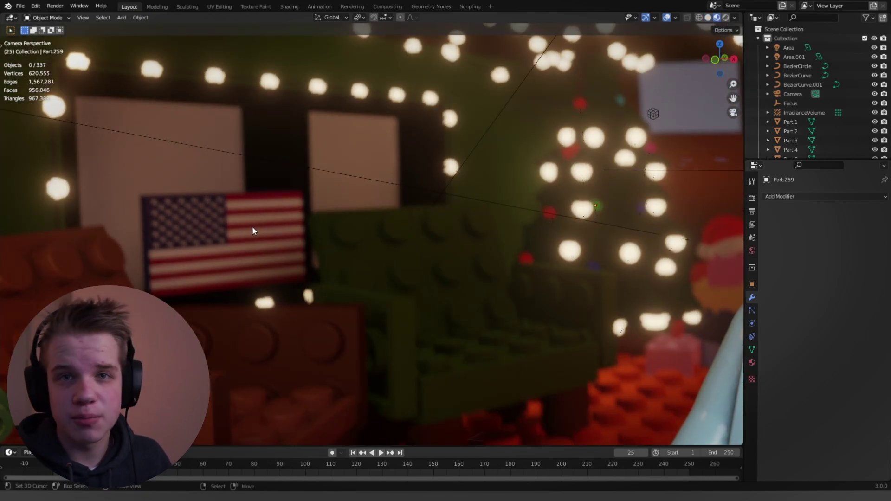
{"action": "middle_click_drag", "start_coordinate": [252, 227], "coordinate": [408, 226], "text": "shift"}
{"action": "scroll", "coordinate": [408, 225], "scroll_direction": "up", "scroll_amount": 3}
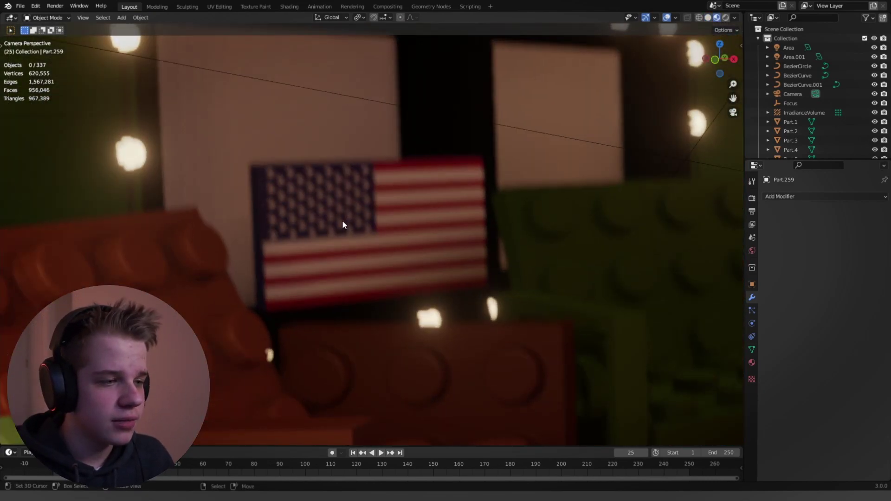
{"action": "scroll", "coordinate": [392, 223], "scroll_direction": "down", "scroll_amount": 5}
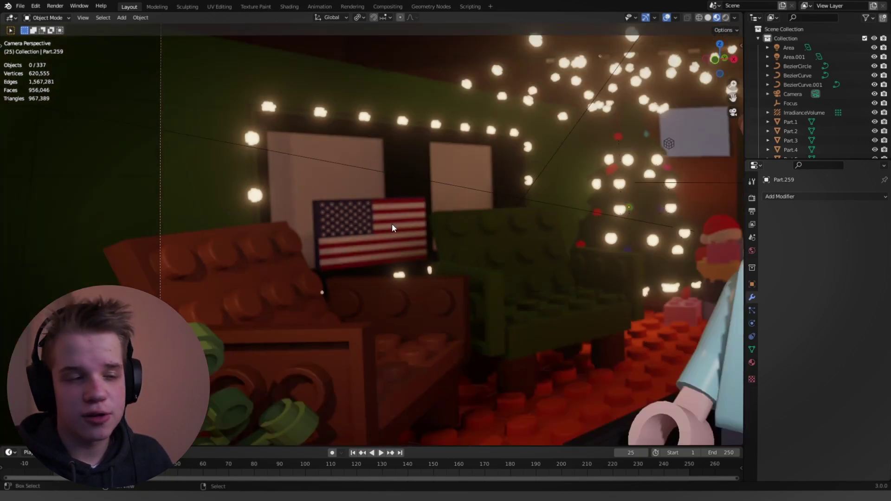
{"action": "middle_click_drag", "start_coordinate": [391, 197], "coordinate": [387, 187], "text": "shift"}
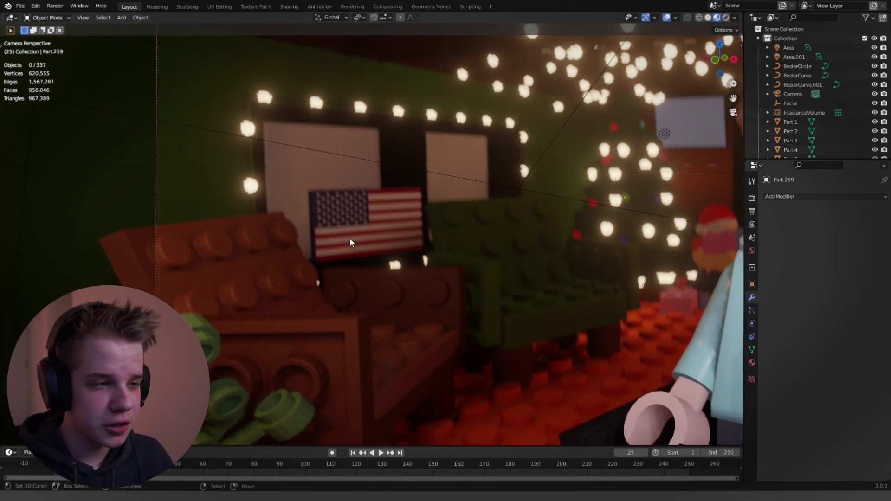
Select the American flag screen and examine its mesh in Edit Mode with solid shading, returning to Object Mode
{"action": "right_click", "coordinate": [405, 222]}
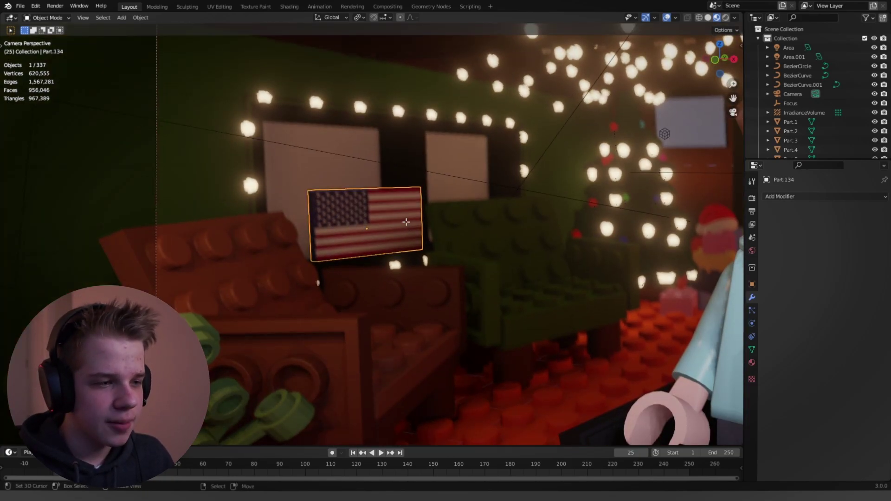
{"action": "key", "text": "Tab"}
{"action": "scroll", "coordinate": [390, 237], "scroll_direction": "up", "scroll_amount": 1, "text": "alt"}
{"action": "scroll", "coordinate": [390, 236], "scroll_direction": "up", "scroll_amount": 5}
{"action": "key", "text": "z"}
{"action": "mouse_move", "coordinate": [558, 227]}
{"action": "middle_mouse_down"}
{"action": "mouse_move", "coordinate": [537, 268]}
{"action": "mouse_move", "coordinate": [446, 205]}
{"action": "middle_mouse_up"}
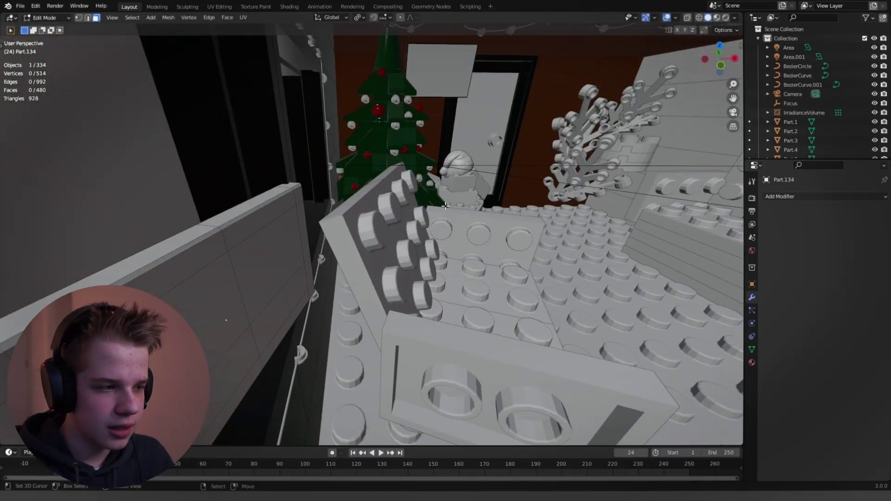
{"action": "scroll", "coordinate": [231, 249], "scroll_direction": "down", "scroll_amount": 3}
{"action": "scroll", "coordinate": [313, 236], "scroll_direction": "up", "scroll_amount": 2}
{"action": "key", "text": "Tab"}
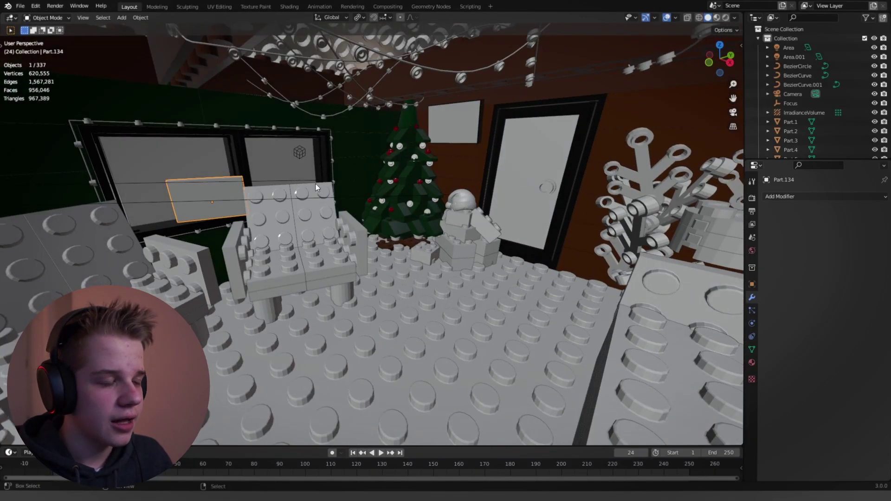
{"action": "key", "text": "Tab"}
{"action": "middle_click_drag", "start_coordinate": [316, 188], "coordinate": [325, 185]}
{"action": "middle_click_drag", "start_coordinate": [325, 185], "coordinate": [350, 166], "text": "shift"}
{"action": "scroll", "coordinate": [350, 166], "scroll_direction": "up", "scroll_amount": 2}
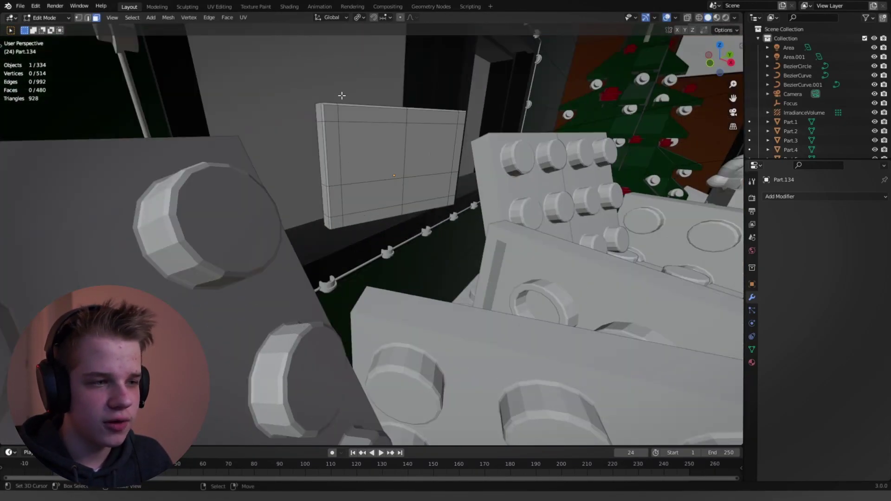
{"action": "key", "text": "Tab"}
{"action": "scroll", "coordinate": [393, 174], "scroll_direction": "down", "scroll_amount": 8}
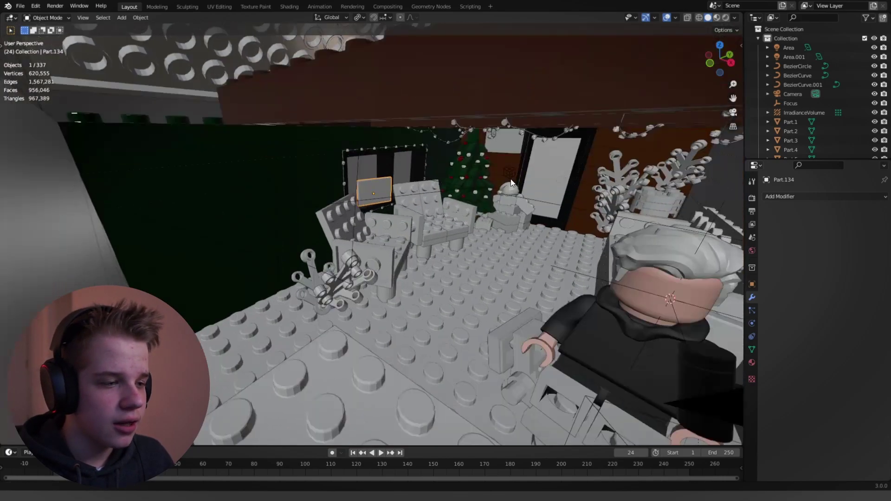
Examine the two armchairs by the windows up close, switching the viewport shading and ending in solid
{"action": "scroll", "coordinate": [393, 173], "scroll_direction": "up", "scroll_amount": 5}
{"action": "middle_click_drag", "start_coordinate": [508, 208], "coordinate": [498, 174], "text": "shift"}
{"action": "key", "text": "z"}
{"action": "scroll", "coordinate": [462, 244], "scroll_direction": "down", "scroll_amount": 4}
{"action": "mouse_move", "coordinate": [462, 244]}
{"action": "middle_mouse_down"}
{"action": "mouse_move", "coordinate": [456, 254]}
{"action": "mouse_move", "coordinate": [514, 219]}
{"action": "mouse_move", "coordinate": [478, 179]}
{"action": "mouse_move", "coordinate": [362, 204]}
{"action": "middle_mouse_up"}
{"action": "scroll", "coordinate": [456, 255], "scroll_direction": "up", "scroll_amount": 4}
{"action": "key", "text": "z"}
{"action": "left_click", "coordinate": [460, 250]}
{"action": "scroll", "coordinate": [459, 250], "scroll_direction": "down", "scroll_amount": 1}
Try moving the first armchair's seat and armrest bricks one at a time, cancelling each move, and deselect everything
{"action": "right_click", "coordinate": [355, 221]}
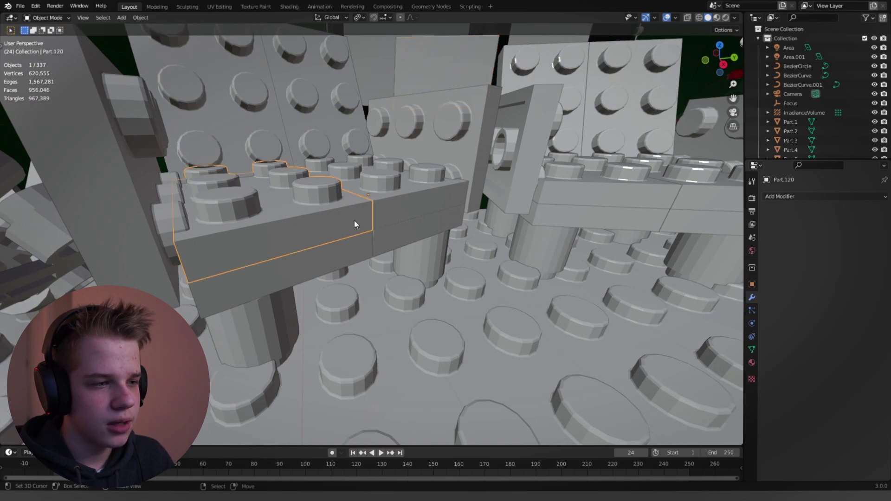
{"action": "key", "text": "g"}
{"action": "right_click", "coordinate": [344, 181]}
{"action": "right_click", "coordinate": [409, 201]}
{"action": "key", "text": "g"}
{"action": "right_click", "coordinate": [400, 179]}
{"action": "right_click", "coordinate": [449, 119]}
{"action": "key", "text": "g"}
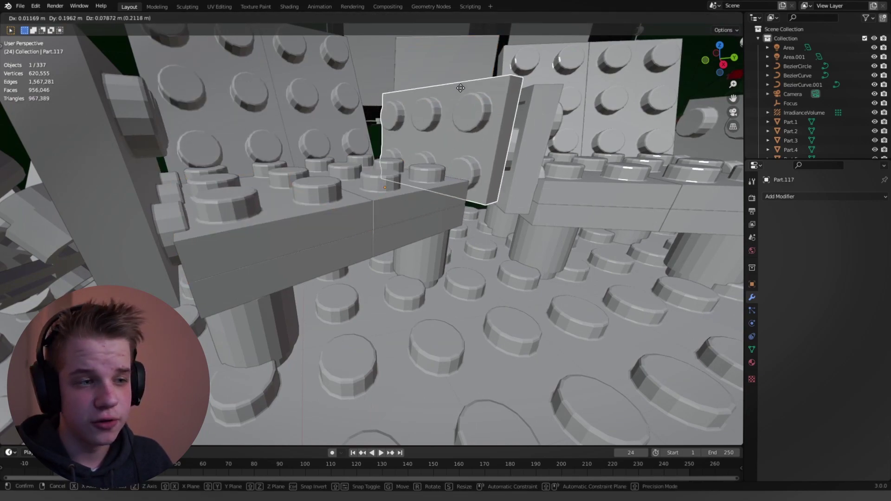
{"action": "right_click", "coordinate": [461, 101]}
{"action": "key", "text": "alt+a"}
Preview the armchairs and the neighbouring plant in material preview and return to solid shading at the plant
{"action": "scroll", "coordinate": [444, 243], "scroll_direction": "down", "scroll_amount": 5}
{"action": "scroll", "coordinate": [408, 252], "scroll_direction": "up", "scroll_amount": 5}
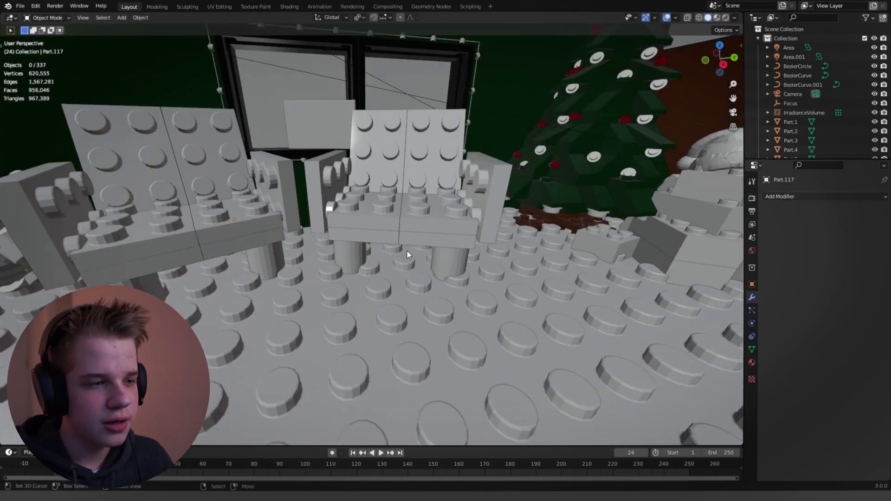
{"action": "key", "text": "z"}
{"action": "left_click", "coordinate": [379, 274]}
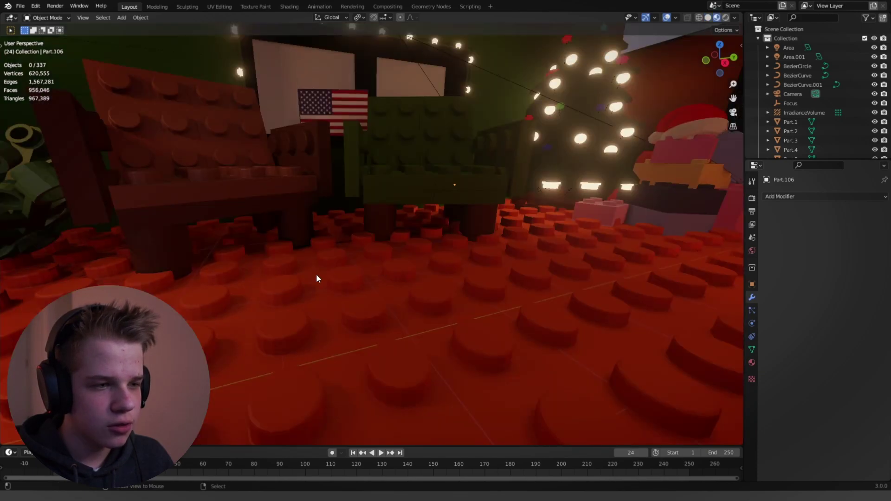
{"action": "key", "text": "z"}
{"action": "middle_click_drag", "start_coordinate": [318, 262], "coordinate": [373, 265]}
{"action": "key", "text": "z"}
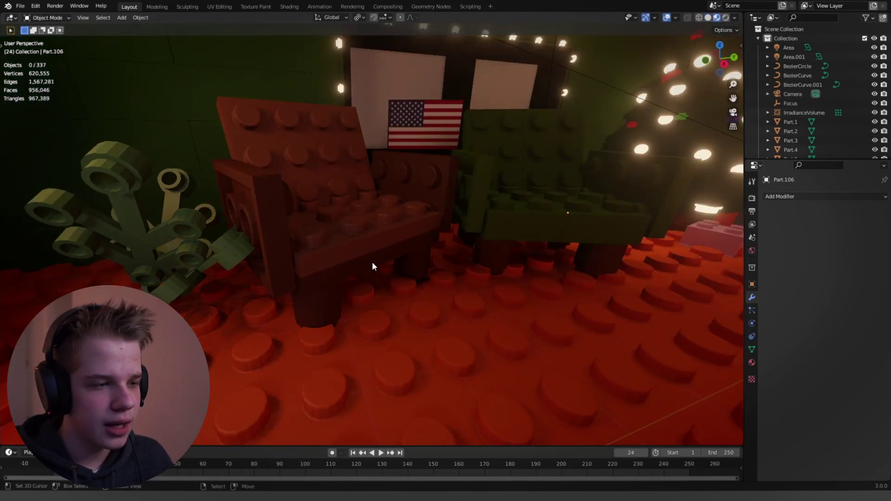
{"action": "scroll", "coordinate": [379, 291], "scroll_direction": "down", "scroll_amount": 3}
{"action": "middle_click_drag", "start_coordinate": [377, 274], "coordinate": [481, 251], "text": "shift"}
{"action": "scroll", "coordinate": [481, 251], "scroll_direction": "up", "scroll_amount": 4}
{"action": "key", "text": "z"}
{"action": "scroll", "coordinate": [430, 225], "scroll_direction": "down", "scroll_amount": 2}
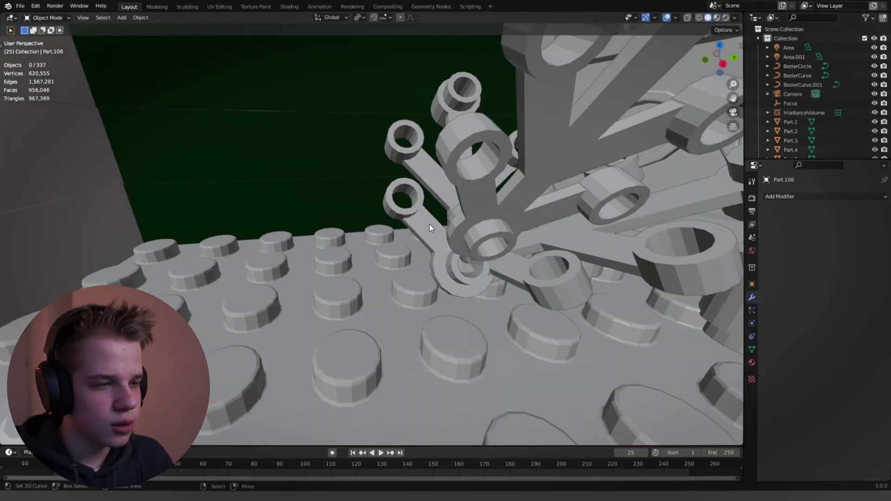
View the room through the camera in material preview and inspect the seated minifigure from the side in solid shading
{"action": "key", "text": "grave"}
{"action": "left_click", "coordinate": [420, 251]}
{"action": "middle_click_drag", "start_coordinate": [379, 299], "coordinate": [491, 207], "text": "shift"}
{"action": "scroll", "coordinate": [491, 208], "scroll_direction": "down", "scroll_amount": 6}
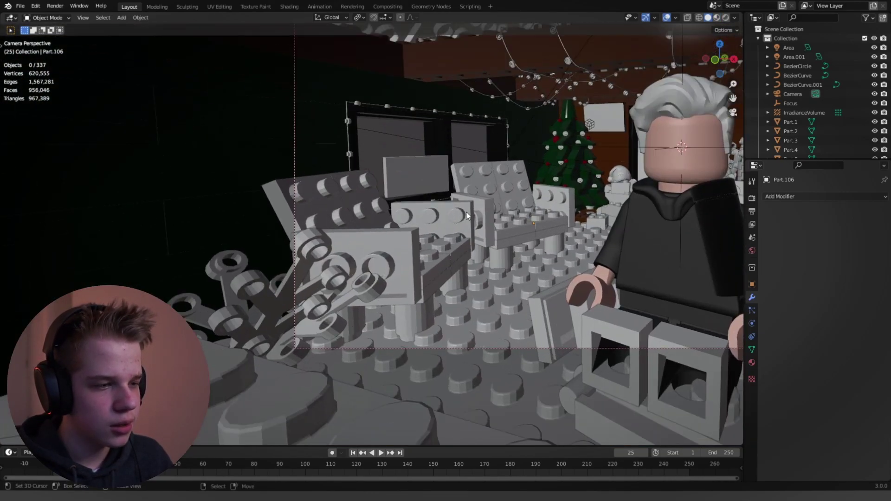
{"action": "key", "text": "z"}
{"action": "left_click", "coordinate": [411, 302]}
{"action": "mouse_move", "coordinate": [411, 302]}
{"action": "middle_mouse_down"}
{"action": "mouse_move", "coordinate": [630, 263]}
{"action": "mouse_move", "coordinate": [544, 256]}
{"action": "mouse_move", "coordinate": [495, 191]}
{"action": "mouse_move", "coordinate": [590, 234]}
{"action": "mouse_move", "coordinate": [564, 321]}
{"action": "middle_mouse_up"}
{"action": "key", "text": "z"}
{"action": "scroll", "coordinate": [547, 239], "scroll_direction": "up", "scroll_amount": 3}
{"action": "scroll", "coordinate": [541, 235], "scroll_direction": "down", "scroll_amount": 5}
{"action": "mouse_move", "coordinate": [541, 234]}
{"action": "middle_mouse_down"}
{"action": "mouse_move", "coordinate": [551, 235]}
{"action": "mouse_move", "coordinate": [545, 229]}
{"action": "middle_mouse_up"}
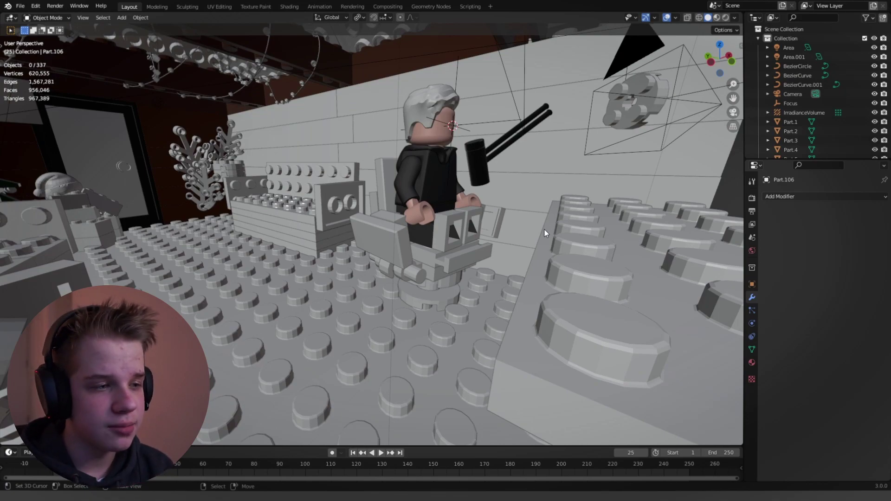
{"action": "scroll", "coordinate": [438, 257], "scroll_direction": "up", "scroll_amount": 5}
{"action": "middle_click_drag", "start_coordinate": [438, 195], "coordinate": [476, 202]}
{"action": "scroll", "coordinate": [493, 134], "scroll_direction": "down", "scroll_amount": 5}
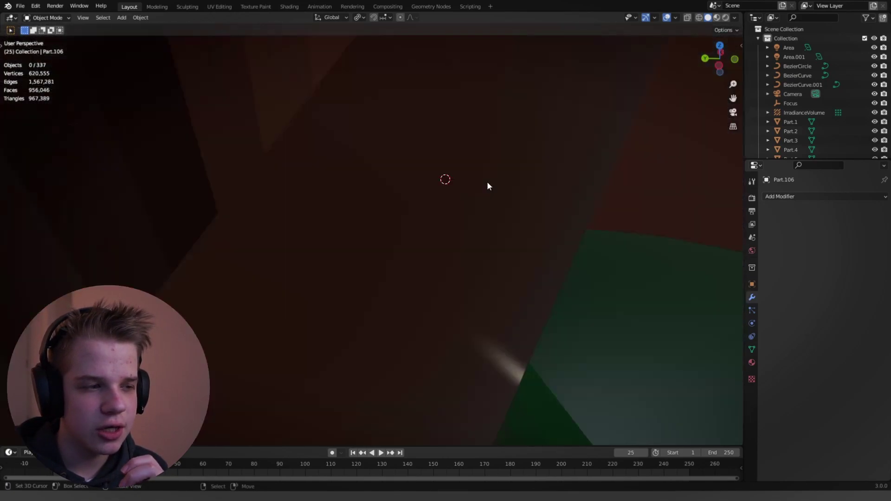
Select the Area light above the camera in front of the minifigure and try moving it
{"action": "key", "text": "grave"}
{"action": "left_click", "coordinate": [336, 294]}
{"action": "middle_click_drag", "start_coordinate": [345, 303], "coordinate": [478, 200]}
{"action": "left_click", "coordinate": [479, 201]}
{"action": "key", "text": "g"}
{"action": "right_click", "coordinate": [454, 242]}
{"action": "left_click", "coordinate": [517, 177]}
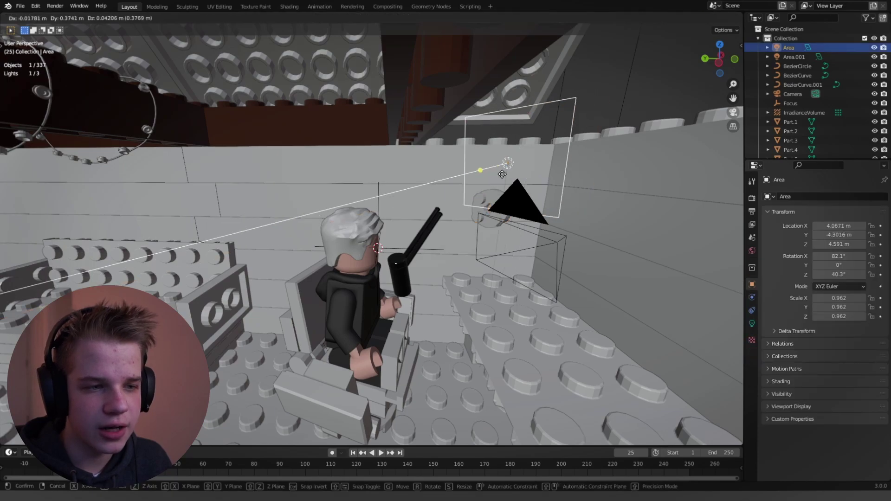
Select the Area.001 light near the green wall and open its light settings
{"action": "middle_click_drag", "start_coordinate": [517, 176], "coordinate": [468, 196]}
{"action": "right_click", "coordinate": [444, 155]}
{"action": "key", "text": "g"}
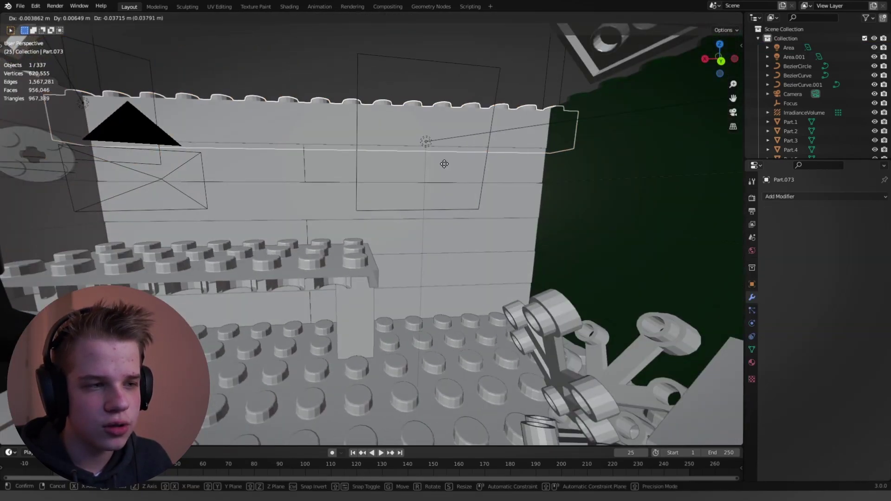
{"action": "right_click", "coordinate": [439, 156]}
{"action": "right_click", "coordinate": [428, 140]}
{"action": "key", "text": "g"}
{"action": "left_click", "coordinate": [418, 141]}
{"action": "left_click", "coordinate": [752, 324]}
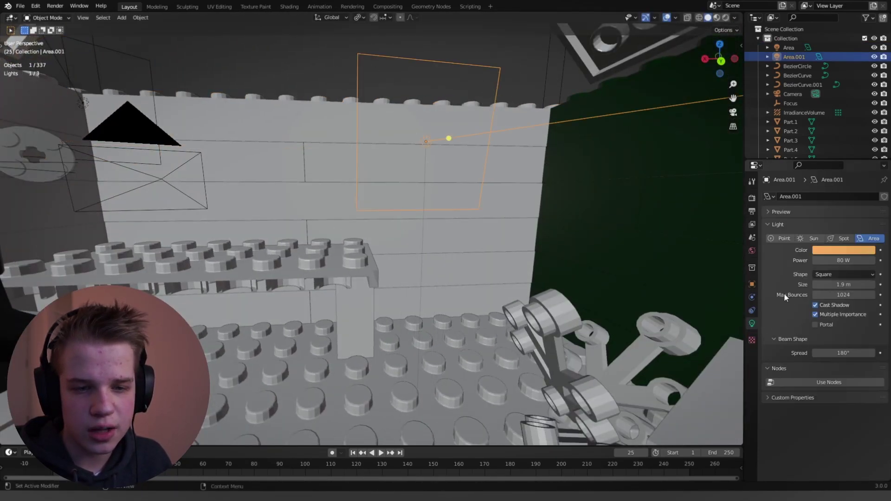
Preview the scene through the camera in rendered shading and switch back to material preview
{"action": "middle_click_drag", "start_coordinate": [581, 353], "coordinate": [496, 367]}
{"action": "key", "text": "KP_0"}
{"action": "key", "text": "z"}
{"action": "left_click", "coordinate": [523, 201]}
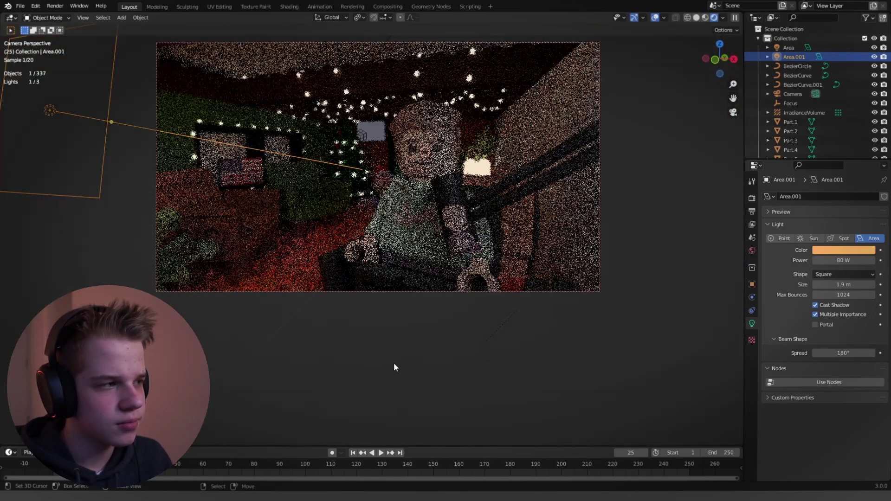
{"action": "key", "text": "shift+z"}
{"action": "middle_click_drag", "start_coordinate": [402, 249], "coordinate": [414, 302], "text": "shift"}
{"action": "key", "text": "z"}
{"action": "left_click", "coordinate": [426, 406]}
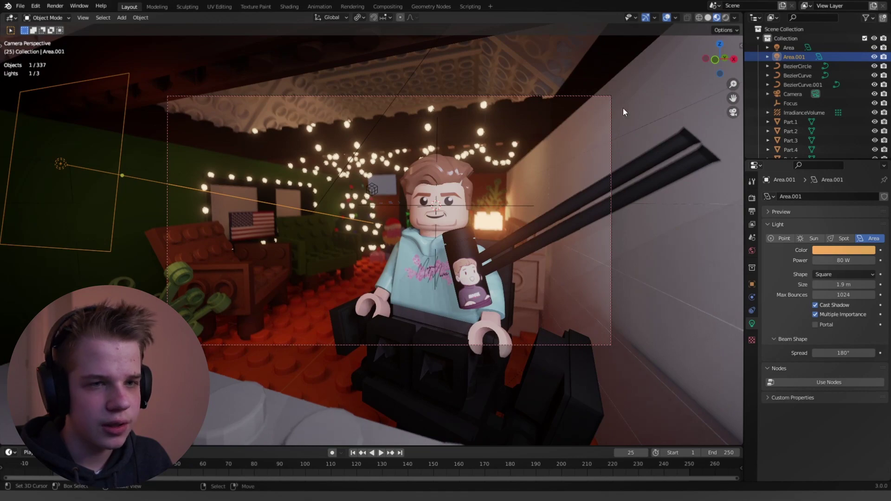
{"action": "left_click", "coordinate": [735, 17]}
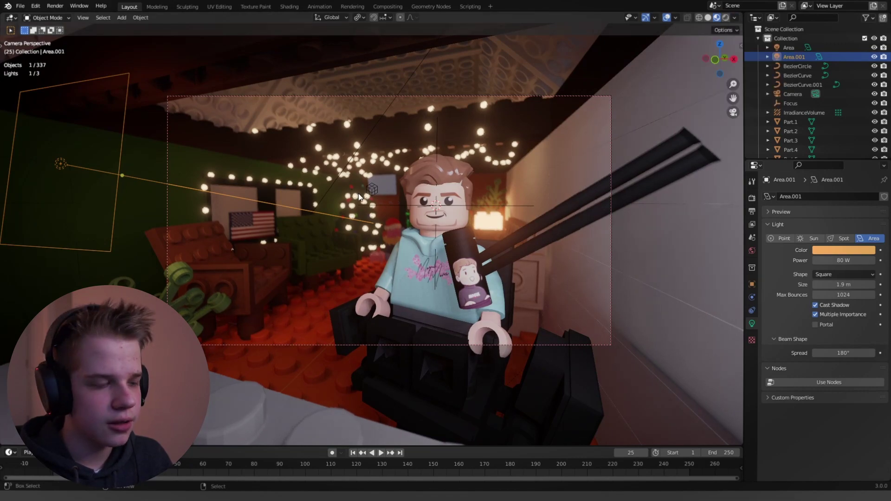
Hide the orange Area.001 light to compare the lighting, unhide it and deselect everything
{"action": "middle_click_drag", "start_coordinate": [364, 195], "coordinate": [426, 204], "text": "shift"}
{"action": "key", "text": "h"}
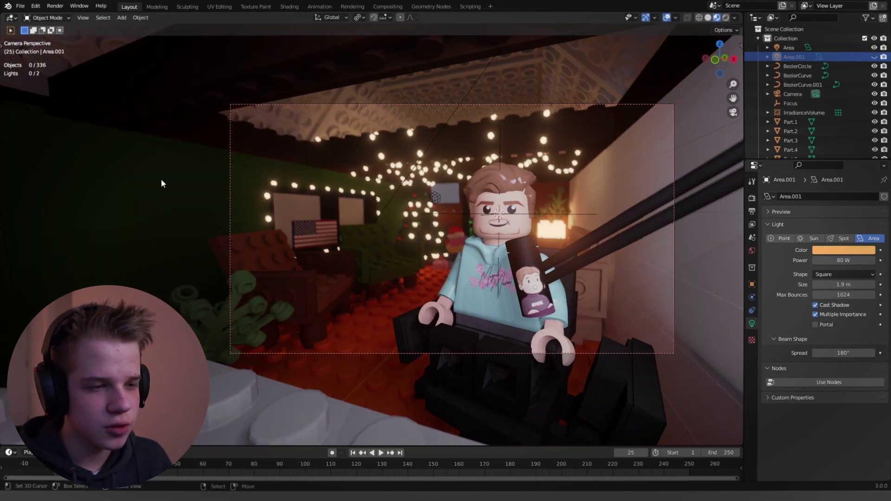
{"action": "key", "text": "alt+h"}
{"action": "key", "text": "alt+a"}
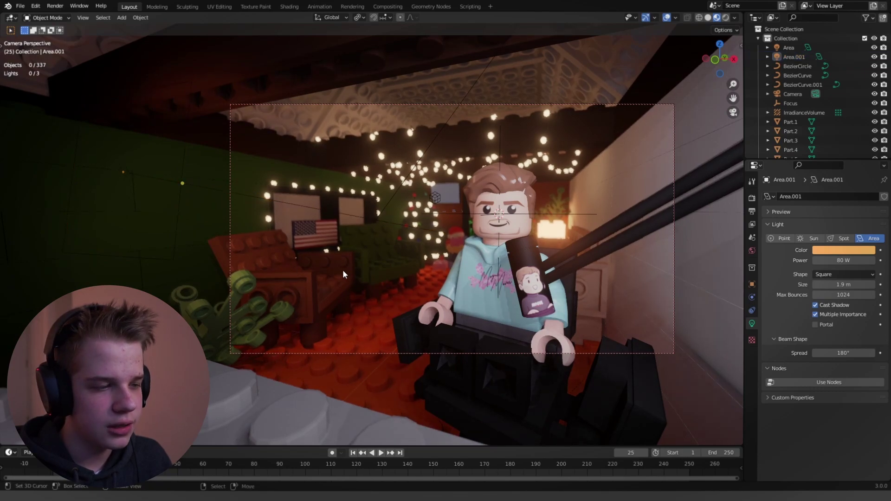
Delete the glowing round brick behind the camera
{"action": "middle_click_drag", "start_coordinate": [343, 269], "coordinate": [558, 196]}
{"action": "left_click", "coordinate": [550, 188]}
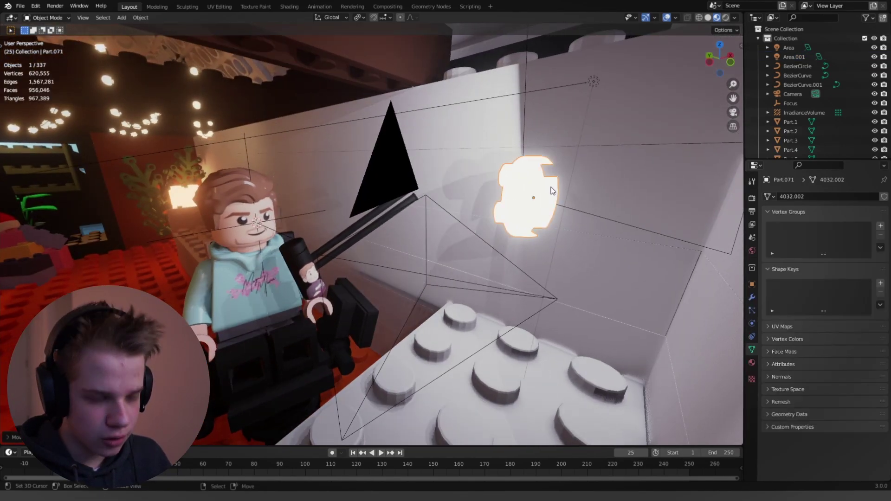
{"action": "key", "text": "Delete"}
Hide the white Area light, compare the lighting through the camera, and undo the hiding
{"action": "left_click", "coordinate": [595, 82]}
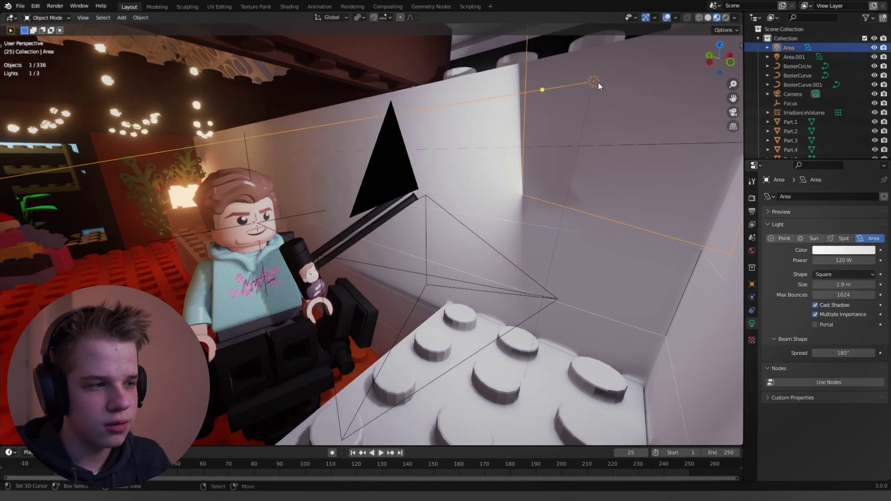
{"action": "key", "text": "h"}
{"action": "key", "text": "KP_0"}
{"action": "scroll", "coordinate": [511, 298], "scroll_direction": "up", "scroll_amount": 1}
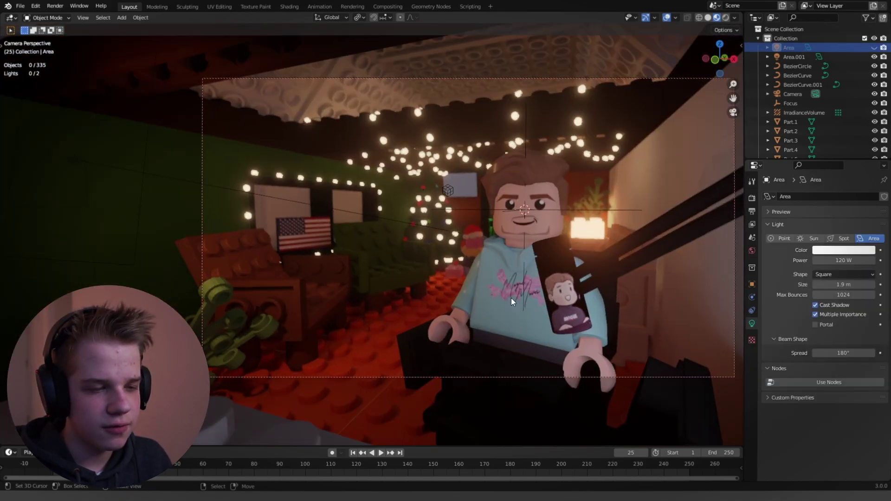
{"action": "key", "text": "ctrl+z"}
{"action": "key", "text": "ctrl+z"}
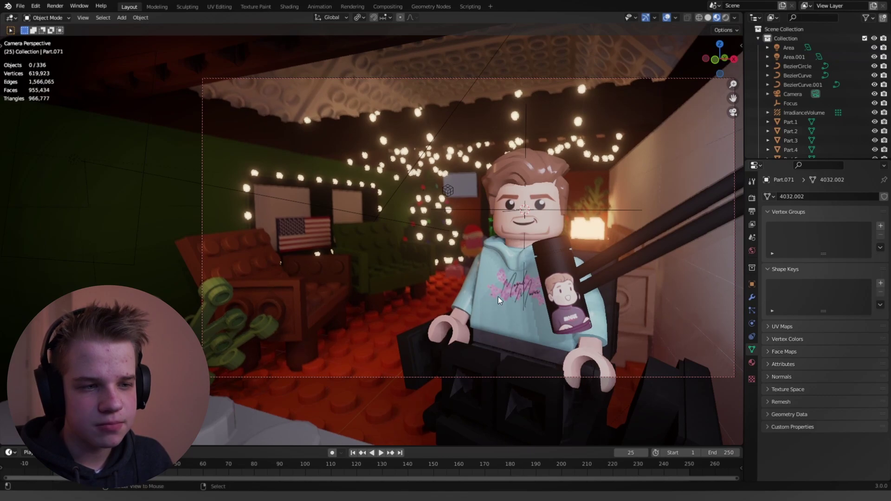
Restore the deleted round brick behind the camera while viewing the scene in solid shading
{"action": "middle_click_drag", "start_coordinate": [498, 296], "coordinate": [710, 321]}
{"action": "key", "text": "z"}
{"action": "scroll", "coordinate": [574, 288], "scroll_direction": "down", "scroll_amount": 4}
{"action": "middle_click_drag", "start_coordinate": [634, 280], "coordinate": [577, 279]}
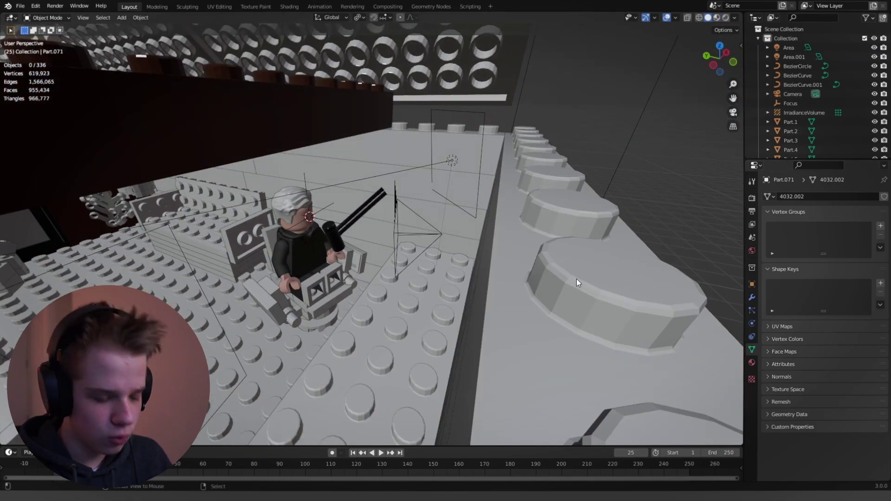
{"action": "key", "text": "ctrl+v"}
{"action": "scroll", "coordinate": [508, 276], "scroll_direction": "up", "scroll_amount": 4}
{"action": "key", "text": "g"}
{"action": "left_click", "coordinate": [476, 155]}
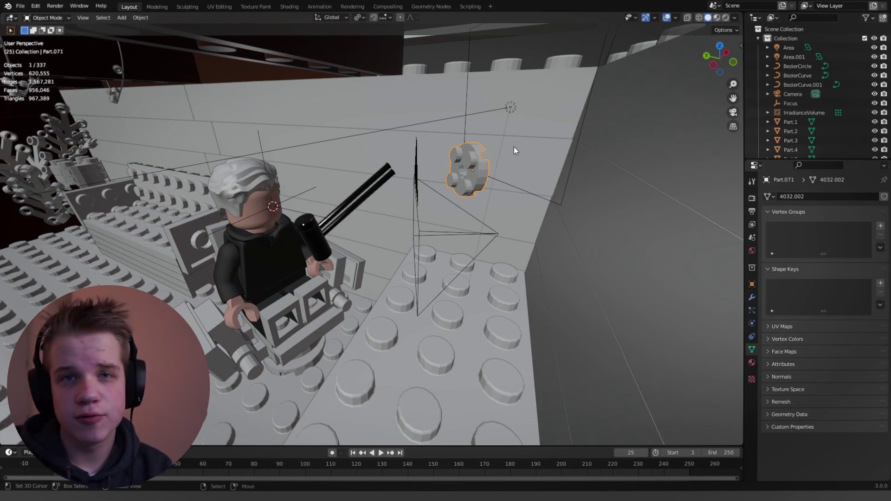
Deselect everything and preview the scene through the camera in rendered shading
{"action": "middle_click_drag", "start_coordinate": [513, 146], "coordinate": [430, 190]}
{"action": "key", "text": "alt+a"}
{"action": "key", "text": "KP_0"}
{"action": "key", "text": "z"}
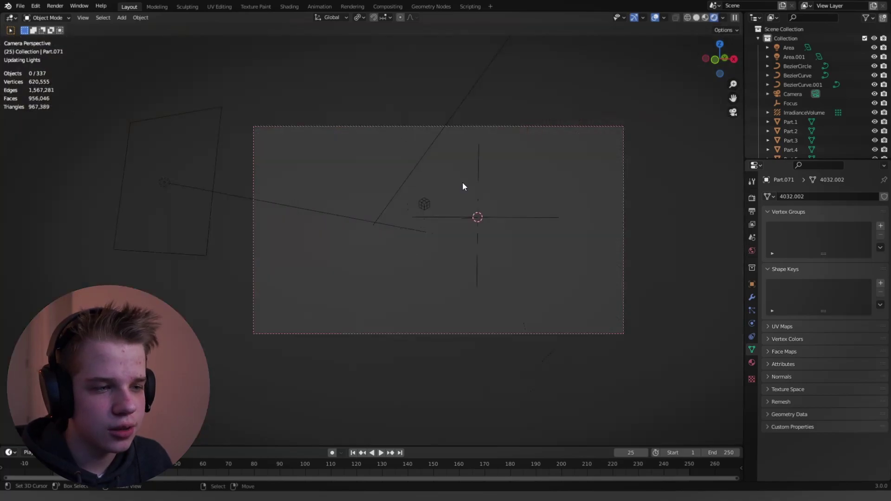
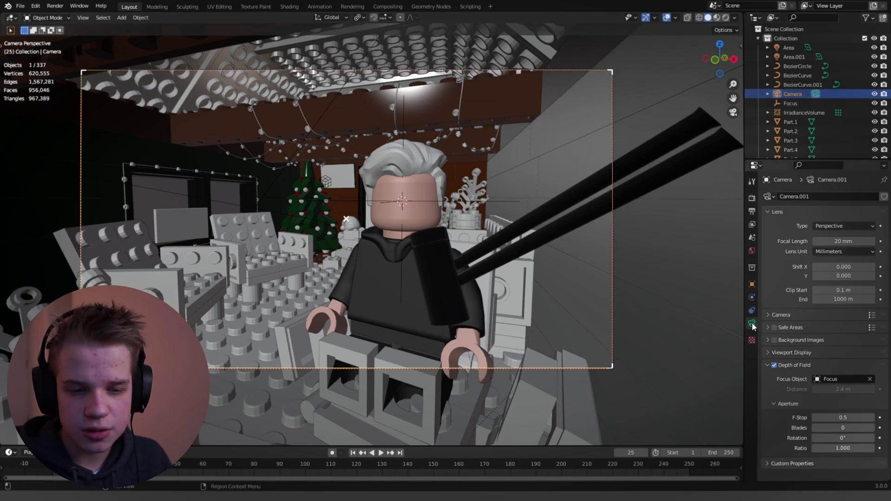
Select the Focus empty at the minifigure's face and try moving it, cancelling the moves and keeping it selected
{"action": "scroll", "coordinate": [352, 286], "scroll_direction": "down", "scroll_amount": 3}
{"action": "scroll", "coordinate": [338, 289], "scroll_direction": "up", "scroll_amount": 2}
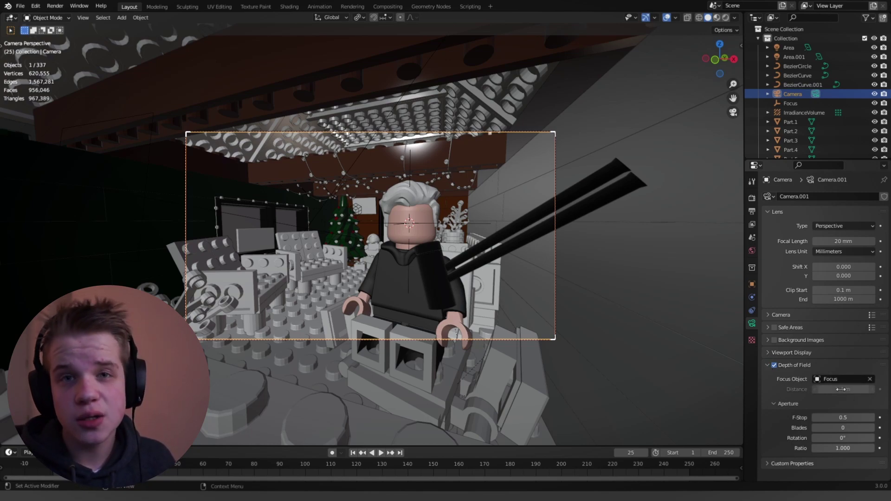
{"action": "middle_click_drag", "start_coordinate": [360, 264], "coordinate": [380, 253]}
{"action": "left_click", "coordinate": [367, 247]}
{"action": "key", "text": "g"}
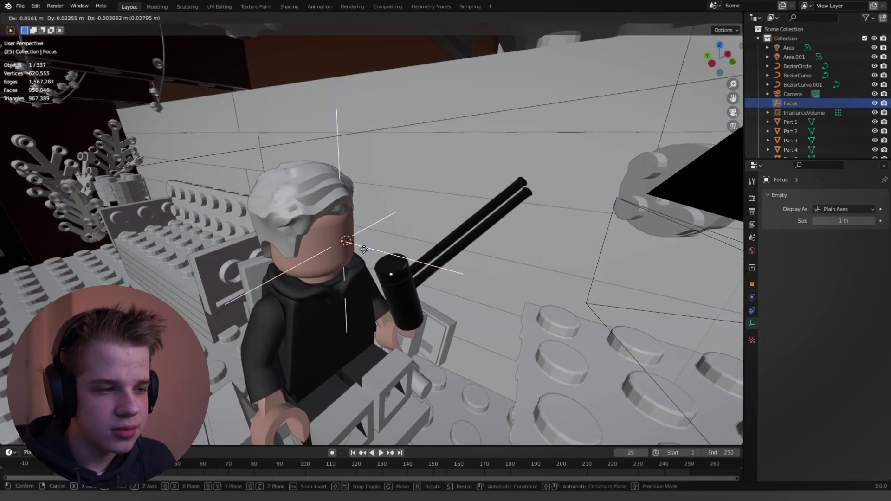
{"action": "left_click", "coordinate": [364, 249]}
{"action": "right_click", "coordinate": [363, 245]}
{"action": "key", "text": "g"}
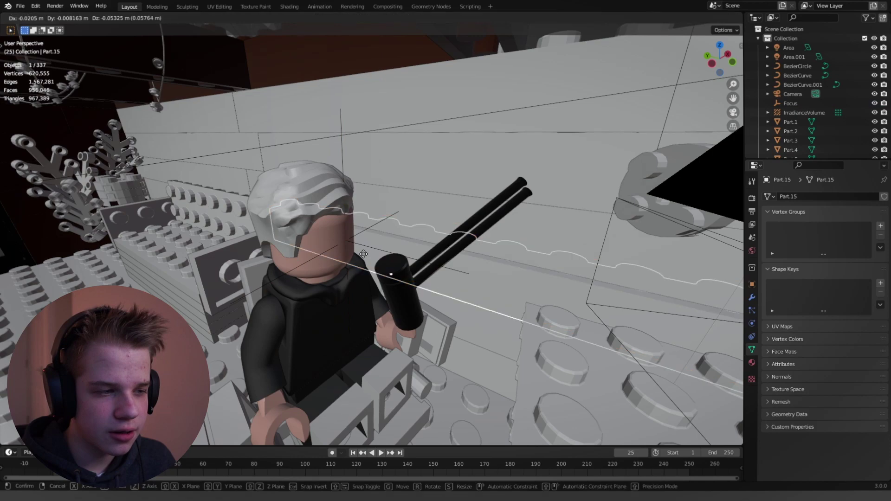
{"action": "right_click", "coordinate": [366, 248]}
{"action": "right_click", "coordinate": [367, 248]}
{"action": "key", "text": "g"}
{"action": "right_click", "coordinate": [370, 247]}
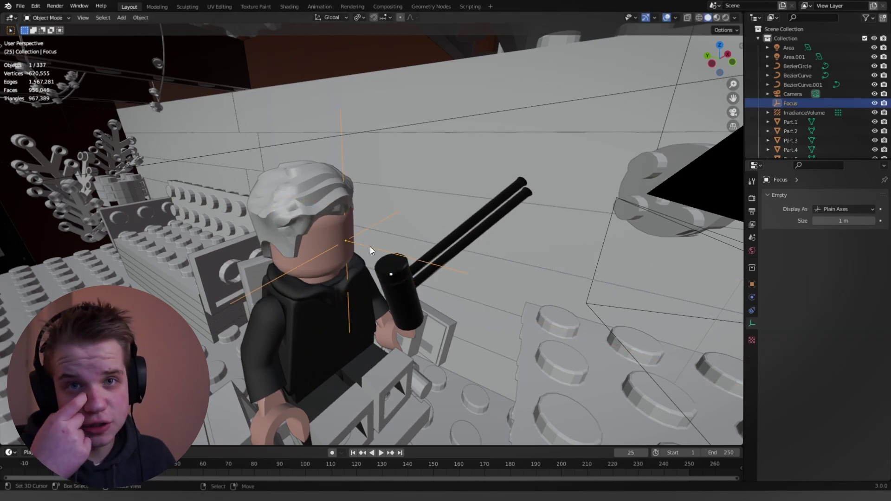
{"action": "middle_click_drag", "start_coordinate": [372, 235], "coordinate": [412, 247], "text": "shift"}
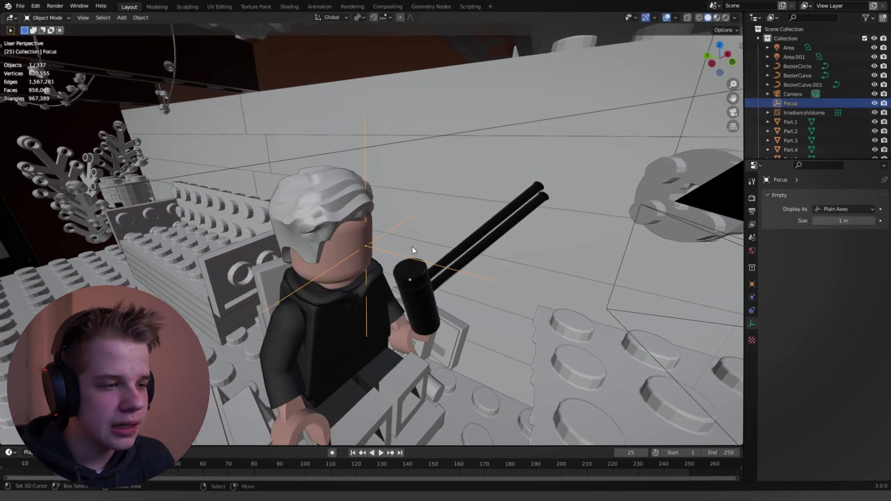
Preview the Focus empty and the minifigure's face through the camera in rendered shading, and fit the camera frame in view
{"action": "scroll", "coordinate": [413, 249], "scroll_direction": "up", "scroll_amount": 1}
{"action": "key", "text": "z"}
{"action": "key", "text": "KP_0"}
{"action": "scroll", "coordinate": [445, 302], "scroll_direction": "up", "scroll_amount": 5}
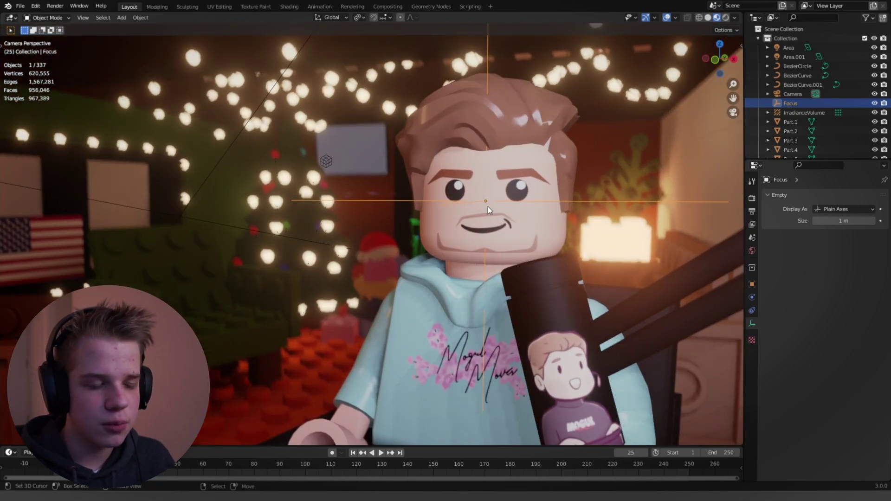
{"action": "key", "text": "Home"}
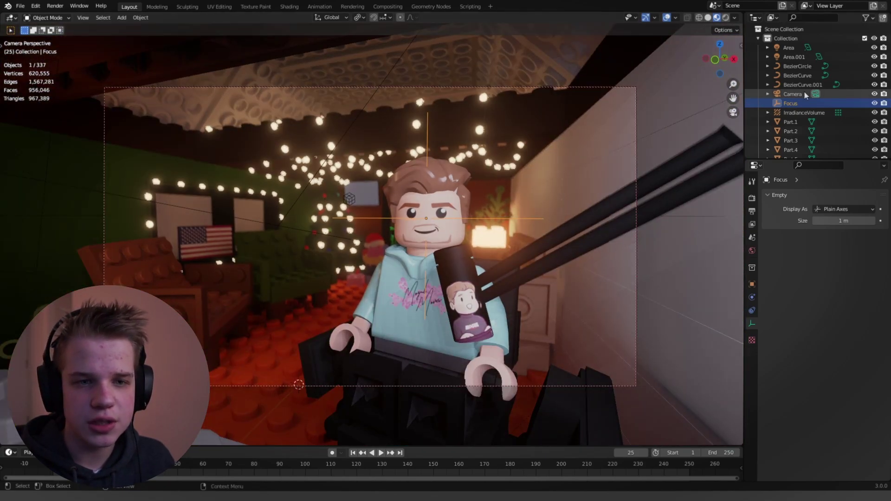
Try a 54.9 mm focal length and an F-Stop of 0.9 on the Camera, and undo both changes
{"action": "left_click", "coordinate": [793, 94]}
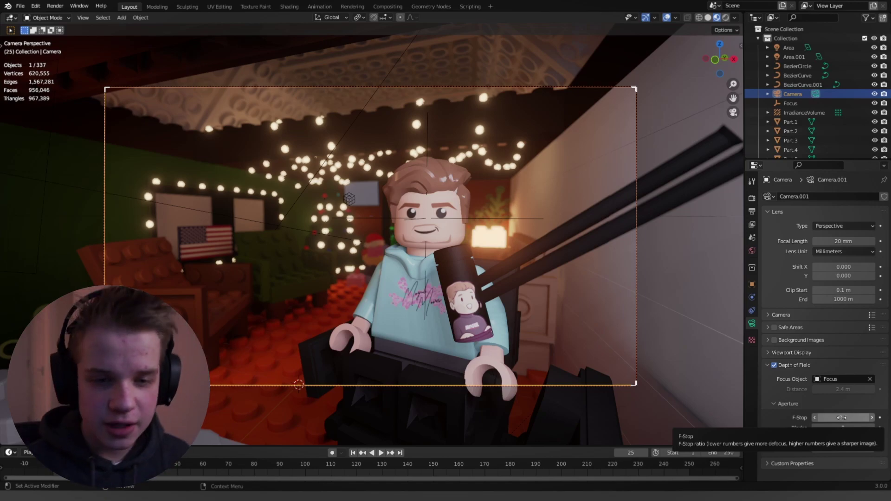
{"action": "left_click_drag", "start_coordinate": [843, 242], "coordinate": [882, 241]}
{"action": "scroll", "coordinate": [307, 236], "scroll_direction": "down", "scroll_amount": 1}
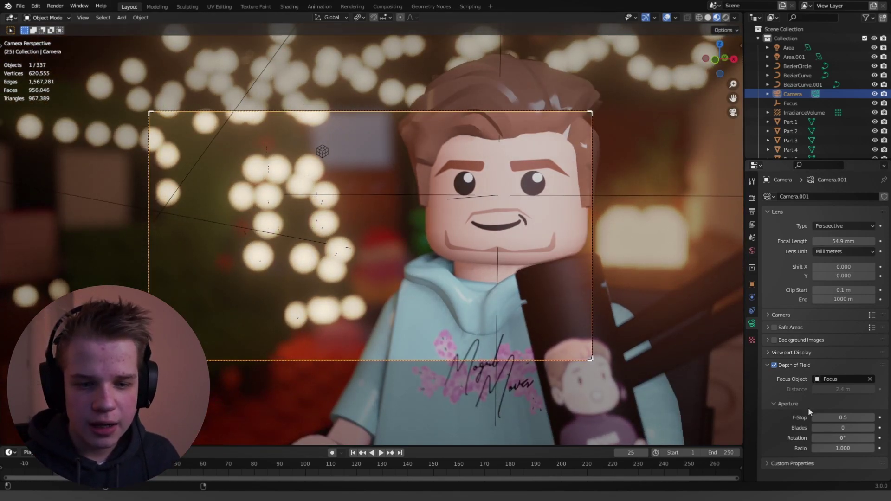
{"action": "left_click_drag", "start_coordinate": [843, 418], "coordinate": [861, 418]}
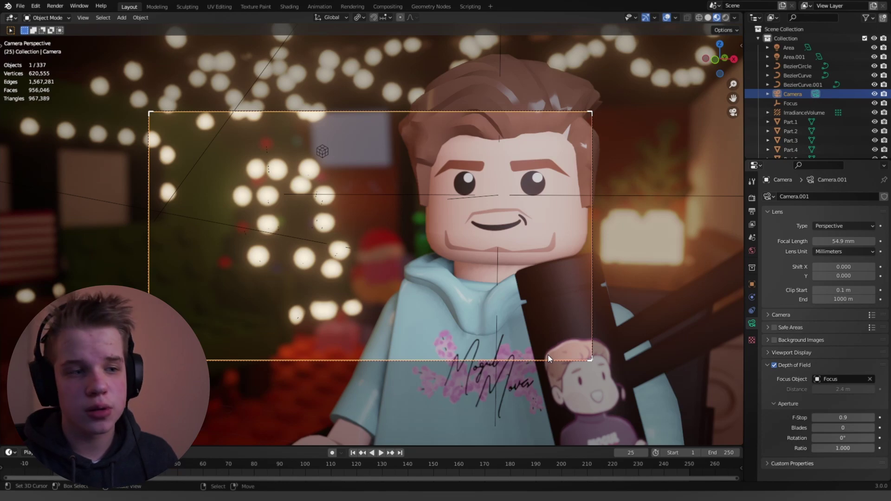
{"action": "key", "text": "ctrl+z"}
{"action": "key", "text": "ctrl+z"}
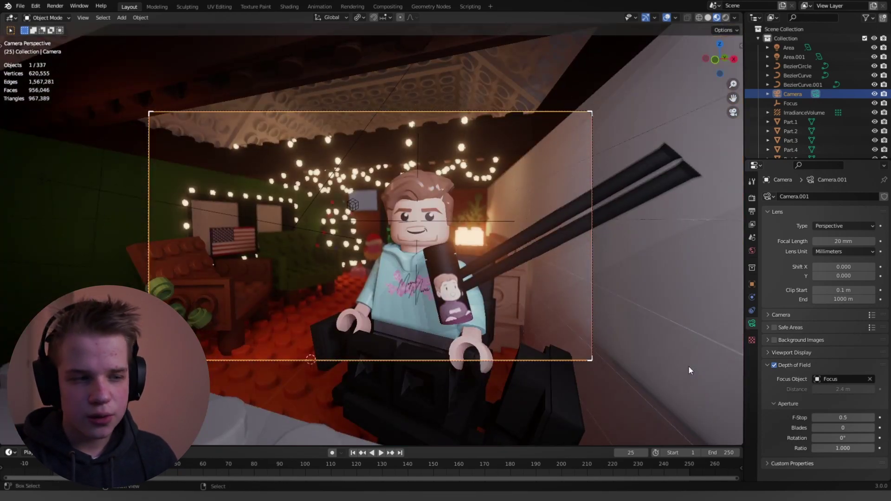
Deselect everything, try an F-Stop of 0.1 for the camera's depth of field, and set it back to 0.5
{"action": "key", "text": "alt+a"}
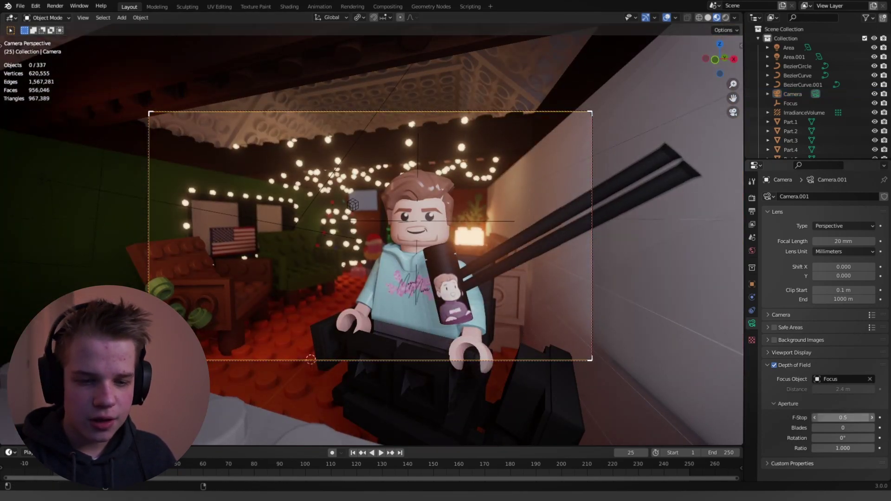
{"action": "left_click_drag", "start_coordinate": [843, 418], "coordinate": [829, 418]}
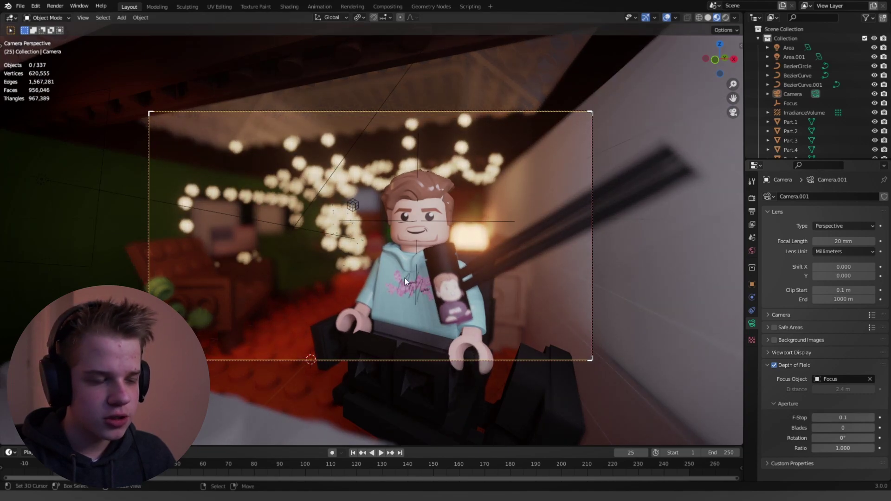
{"action": "left_click", "coordinate": [846, 418]}
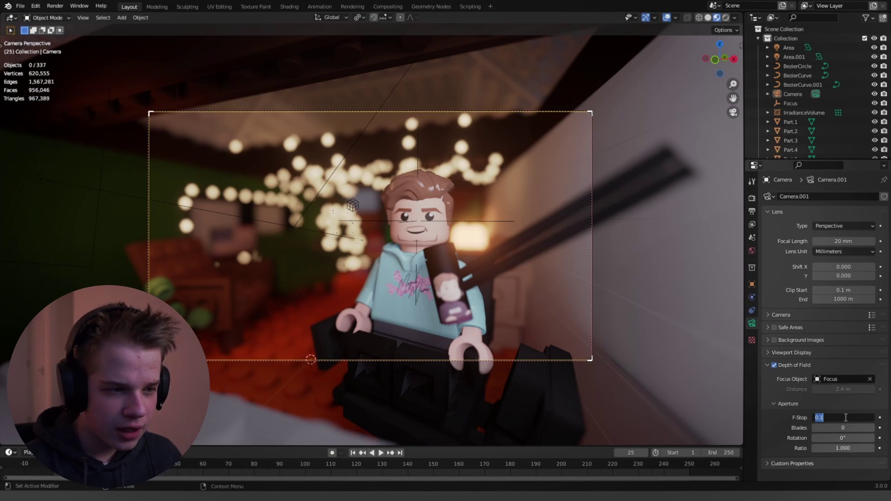
{"action": "type", "text": "0.5"}
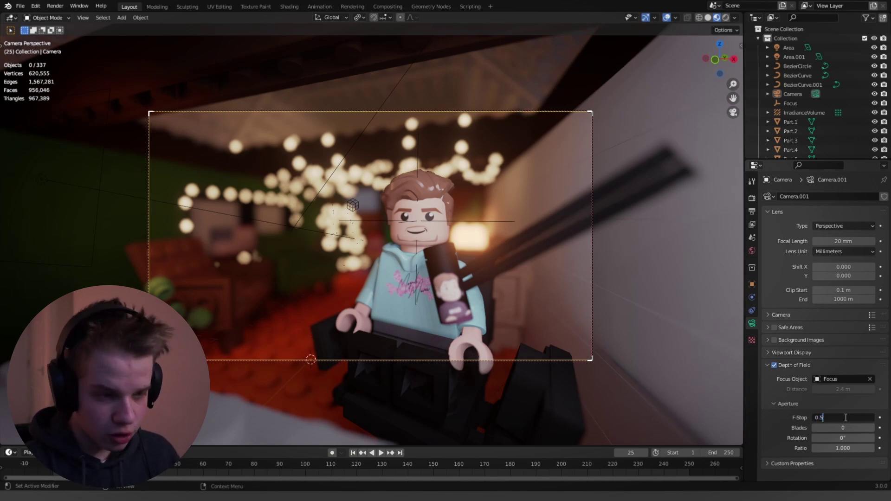
{"action": "key", "text": "Return"}
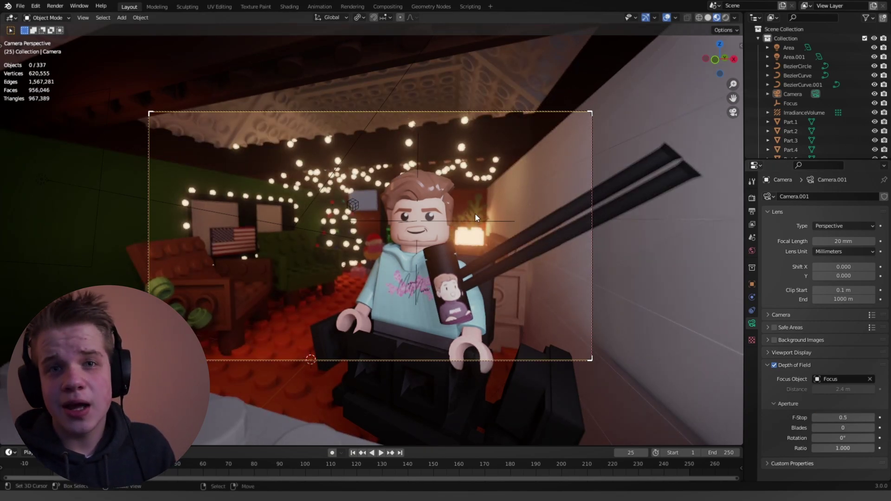
Save the scene, and compare the minifigure in solid and rendered shading through the camera and from a free viewpoint
{"action": "scroll", "coordinate": [441, 217], "scroll_direction": "up", "scroll_amount": 4}
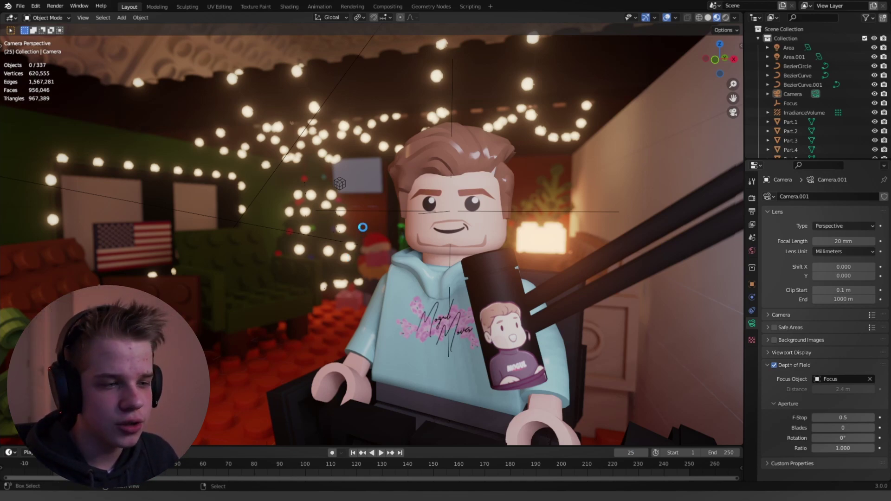
{"action": "scroll", "coordinate": [359, 218], "scroll_direction": "up", "scroll_amount": 1}
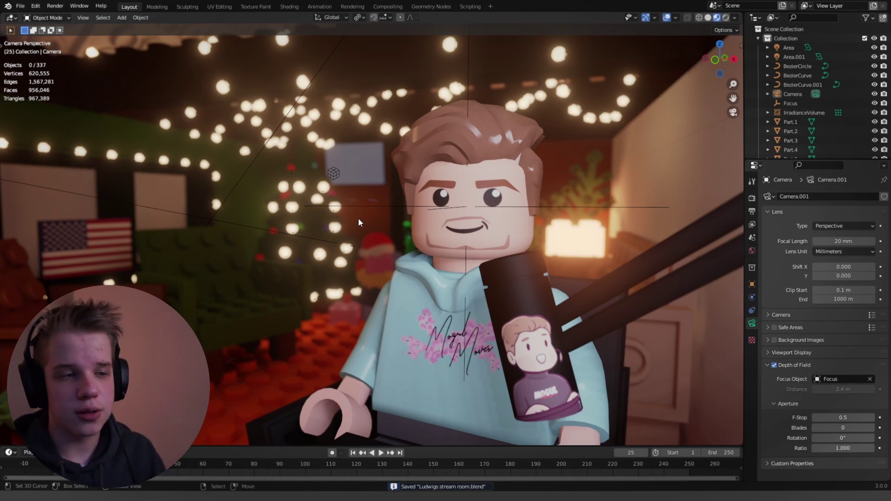
{"action": "key", "text": "z"}
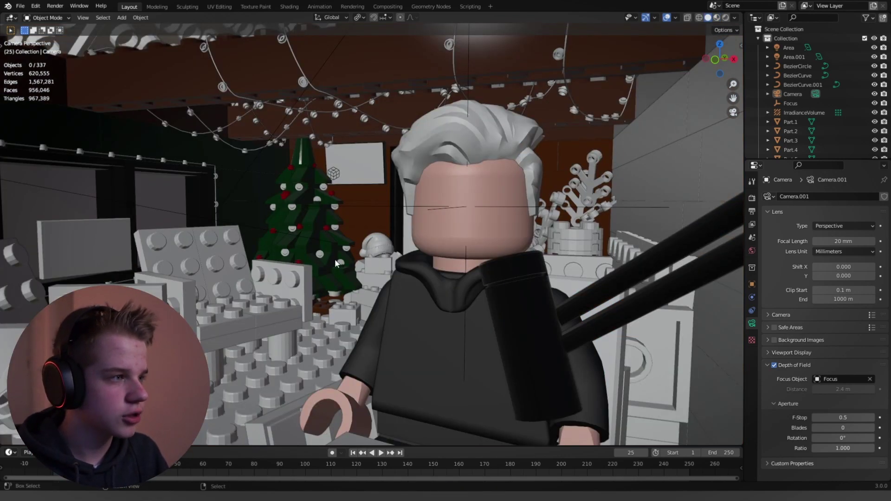
{"action": "key", "text": "ctrl+s"}
{"action": "key", "text": "grave"}
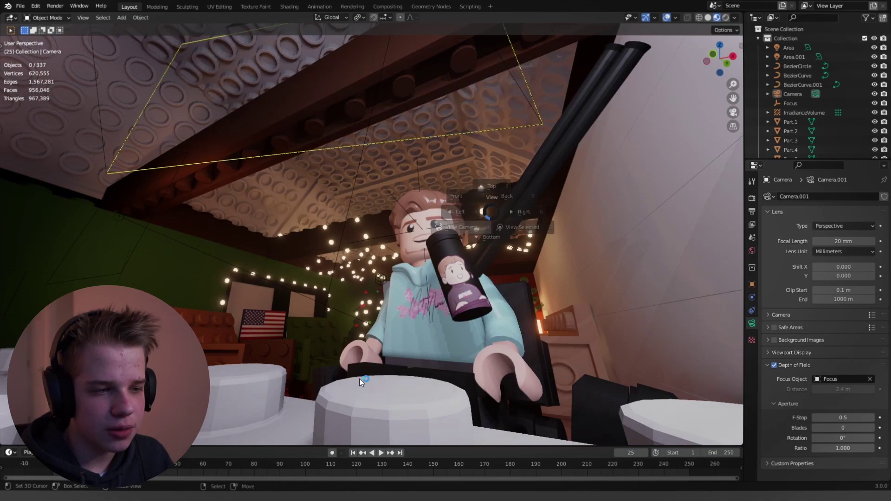
{"action": "left_click", "coordinate": [359, 379]}
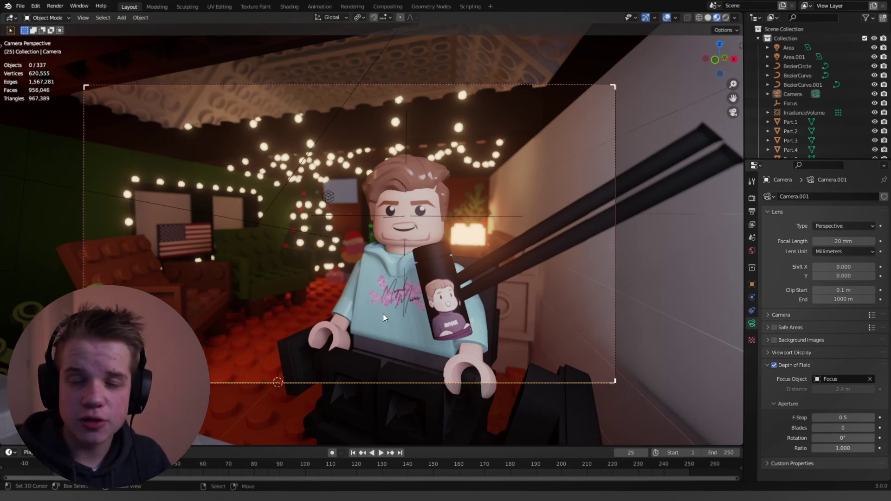
Inspect the minifigure's torso mesh in Edit Mode, return to Object Mode with nothing selected, and save the scene
{"action": "left_click", "coordinate": [410, 291]}
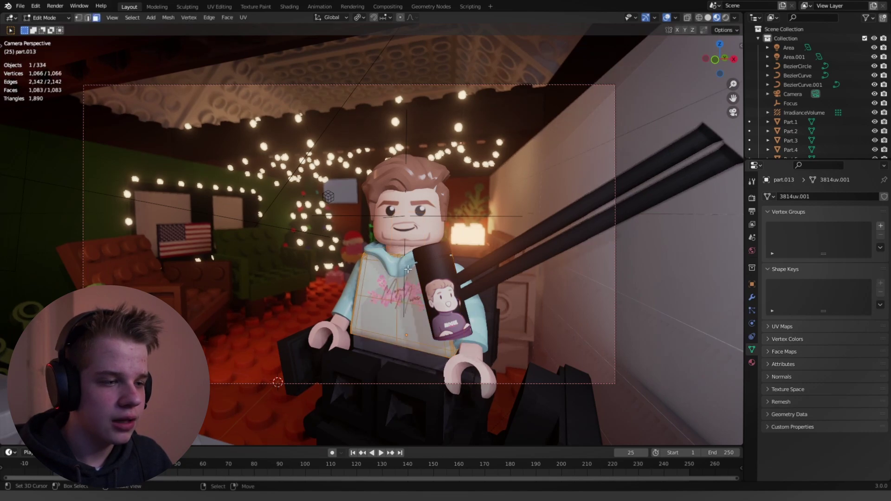
{"action": "key", "text": "alt+a"}
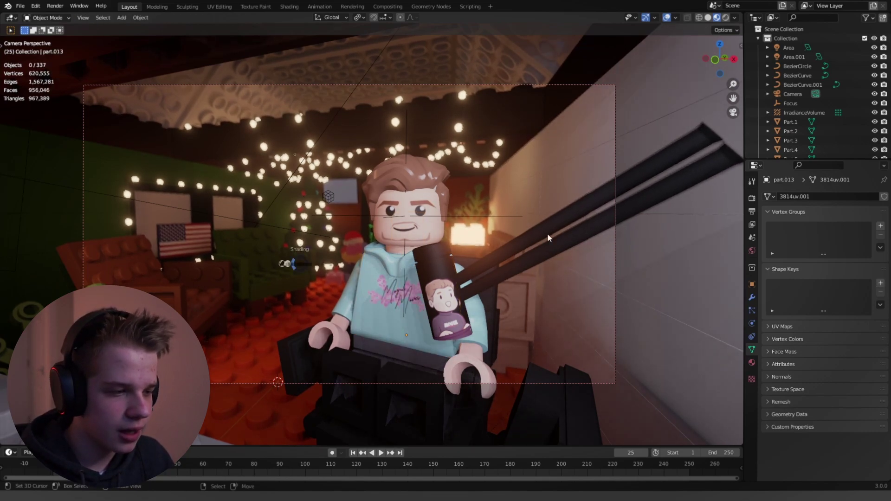
{"action": "key", "text": "shift+z"}
{"action": "key", "text": "ctrl+s"}
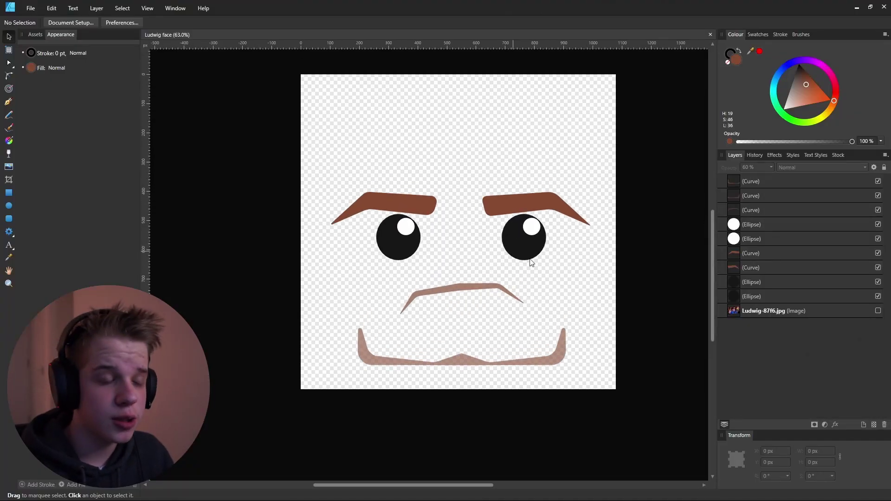
Switch to the face drawing in Affinity Designer and select the right eyebrow curve for node editing
{"action": "scroll", "coordinate": [548, 274], "scroll_direction": "up", "scroll_amount": 2, "text": "ctrl"}
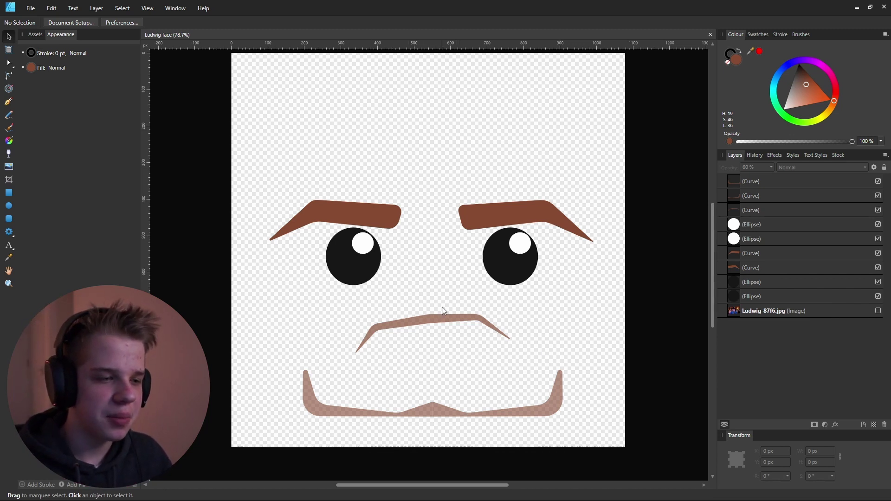
{"action": "scroll", "coordinate": [445, 206], "scroll_direction": "down", "scroll_amount": 3}
{"action": "scroll", "coordinate": [580, 139], "scroll_direction": "up", "scroll_amount": 2, "text": "ctrl"}
{"action": "left_click", "coordinate": [480, 161]}
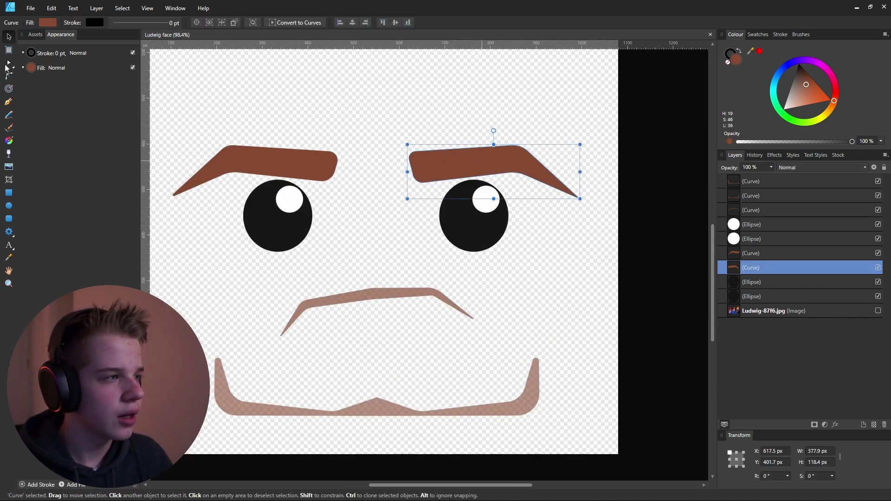
{"action": "scroll", "coordinate": [467, 135], "scroll_direction": "up", "scroll_amount": 3, "text": "ctrl"}
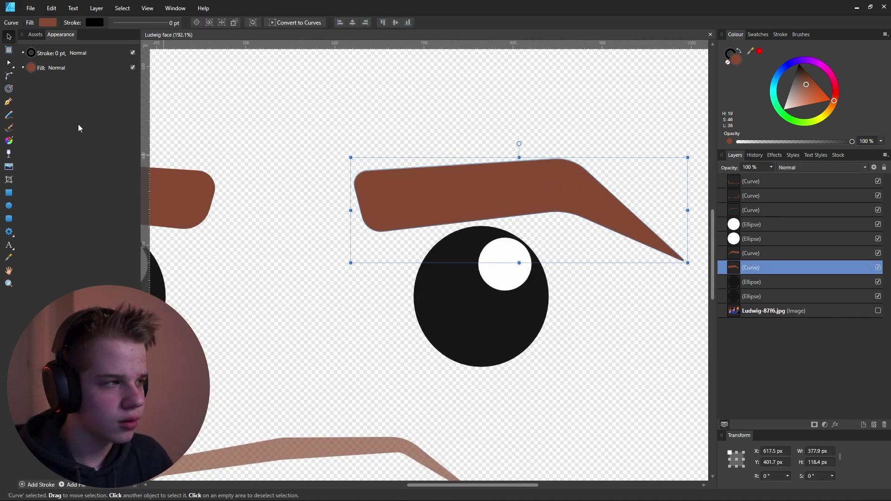
{"action": "left_click", "coordinate": [9, 61]}
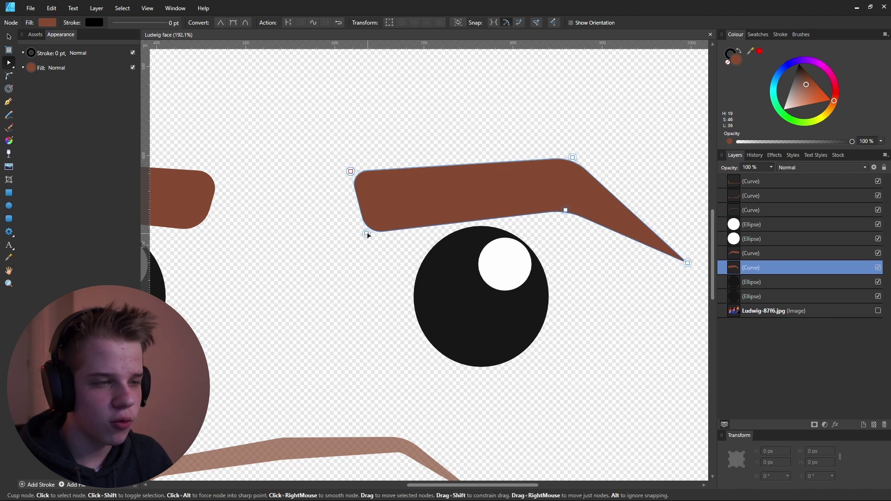
Try moving the node at the right eyebrow's inner lower corner, and undo the move
{"action": "scroll", "coordinate": [429, 222], "scroll_direction": "down", "scroll_amount": 3, "text": "ctrl"}
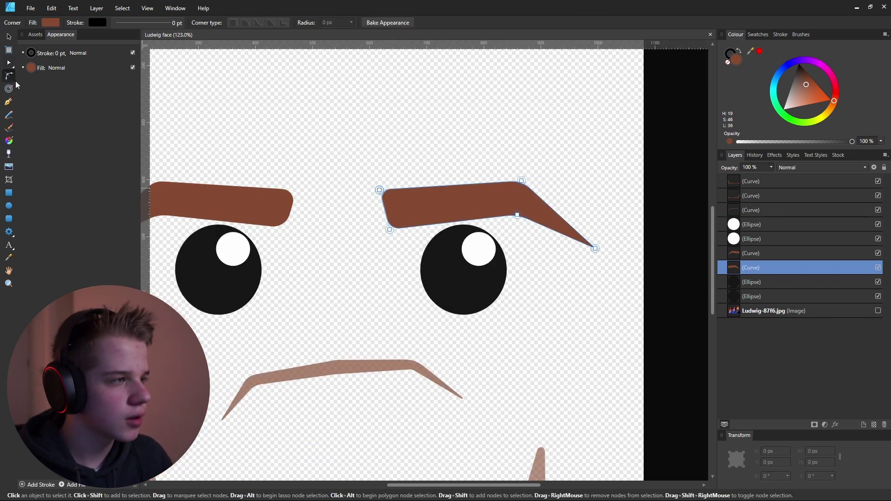
{"action": "scroll", "coordinate": [398, 206], "scroll_direction": "up", "scroll_amount": 3, "text": "ctrl"}
{"action": "left_click_drag", "start_coordinate": [385, 244], "coordinate": [402, 262]}
{"action": "key", "text": "ctrl+z"}
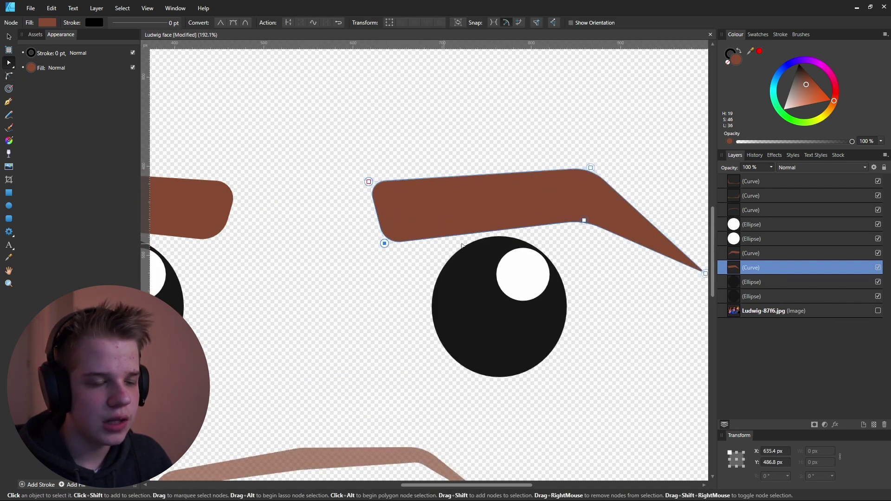
Round the right eyebrow's inner lower corner to about 24.5 px with the Corner tool, and select its inner upper corner
{"action": "scroll", "coordinate": [438, 211], "scroll_direction": "down", "scroll_amount": 3, "text": "ctrl"}
{"action": "scroll", "coordinate": [369, 207], "scroll_direction": "up", "scroll_amount": 1, "text": "ctrl"}
{"action": "left_click", "coordinate": [8, 75]}
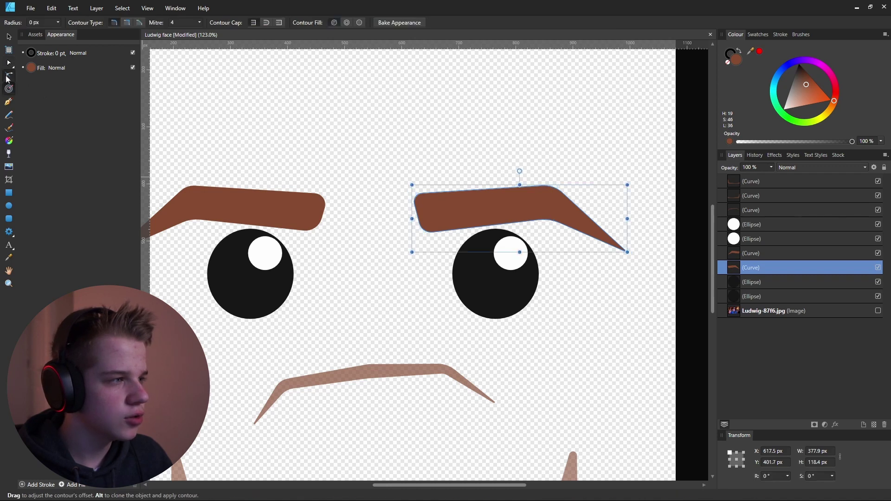
{"action": "scroll", "coordinate": [432, 220], "scroll_direction": "up", "scroll_amount": 4, "text": "ctrl"}
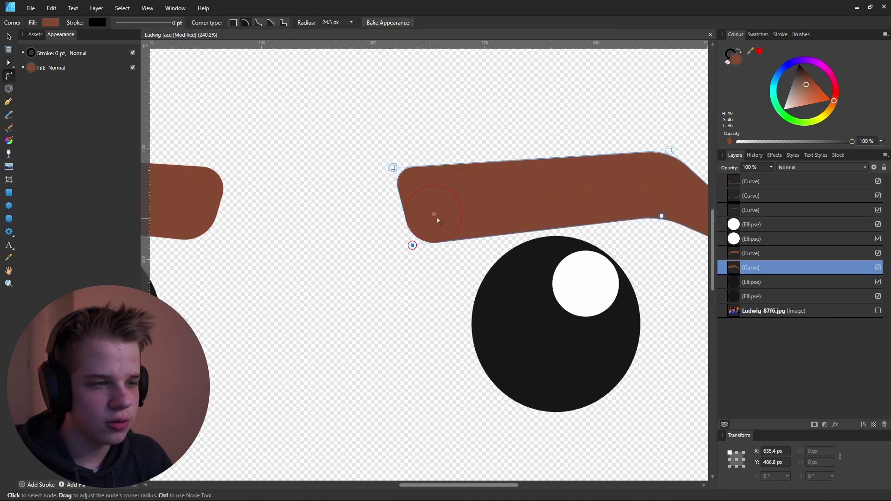
{"action": "left_click", "coordinate": [393, 168]}
{"action": "scroll", "coordinate": [496, 191], "scroll_direction": "down", "scroll_amount": 5, "text": "ctrl"}
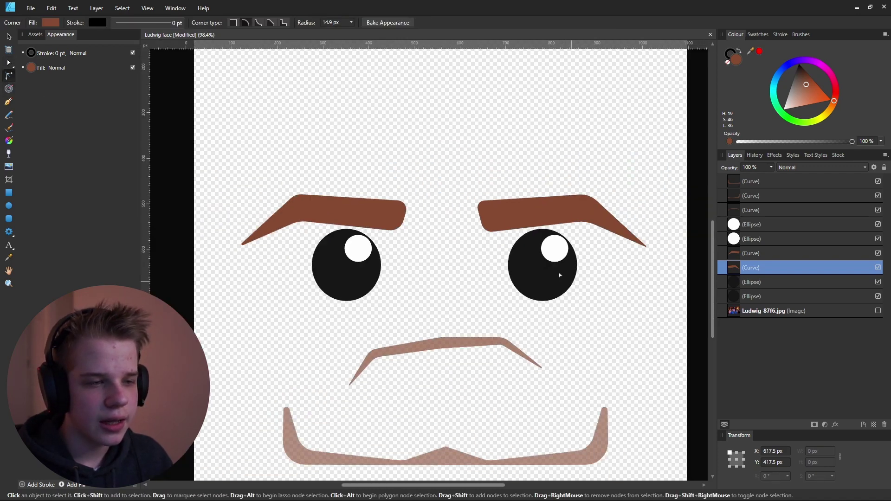
Try moving the right eye's black ellipse, undo the move, and select the eye's white highlight
{"action": "left_click", "coordinate": [8, 62]}
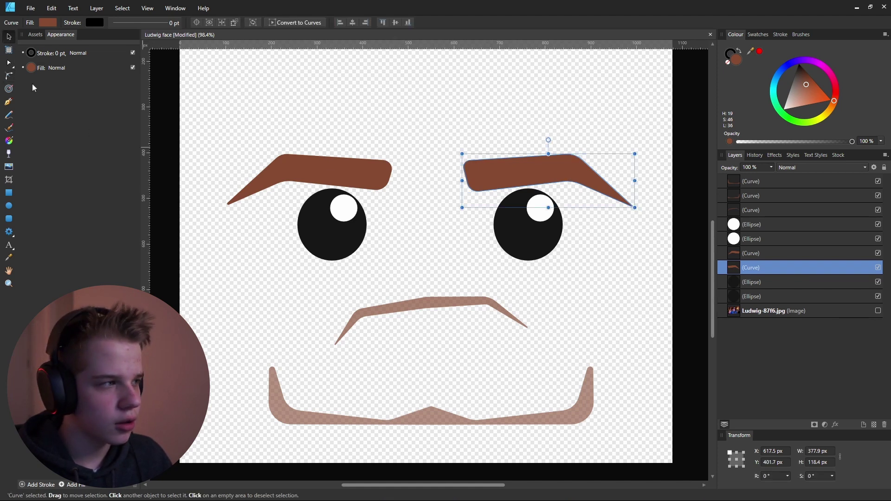
{"action": "left_click", "coordinate": [527, 242]}
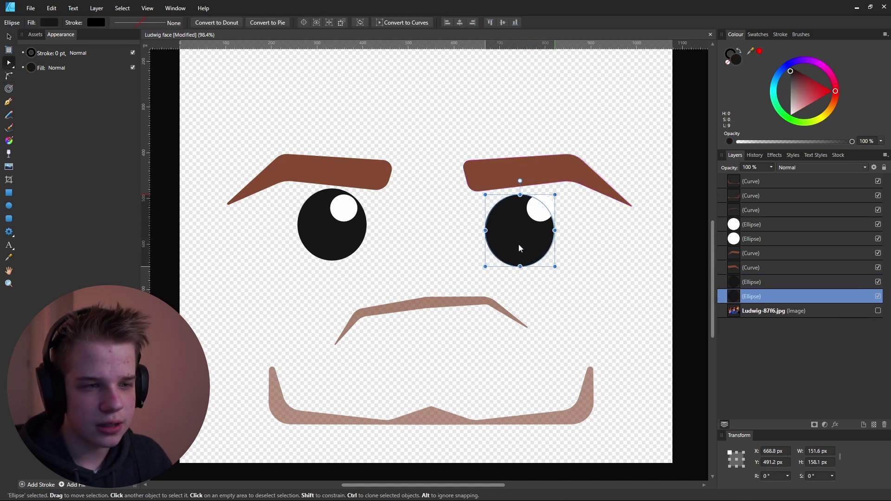
{"action": "left_click", "coordinate": [539, 217]}
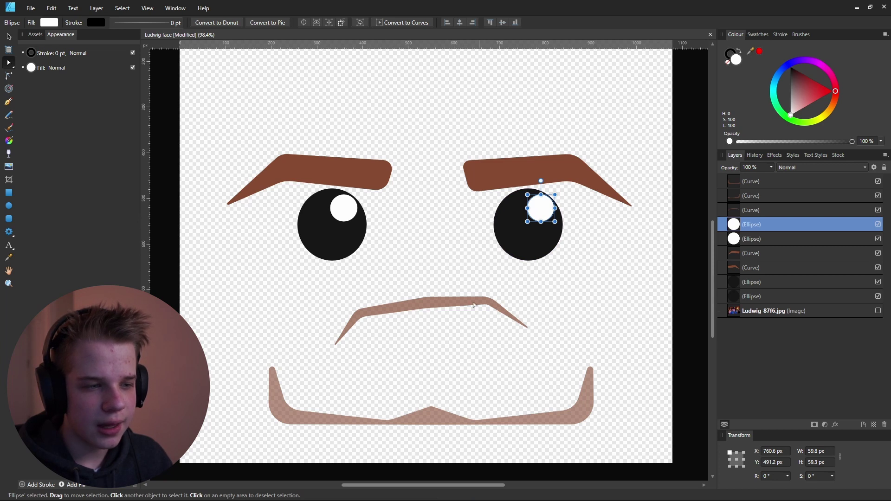
Try reshaping the moustache curve by moving its right lower node
{"action": "left_click", "coordinate": [472, 303]}
{"action": "middle_click_drag", "start_coordinate": [517, 258], "coordinate": [520, 247]}
{"action": "scroll", "coordinate": [516, 262], "scroll_direction": "up", "scroll_amount": 2, "text": "ctrl"}
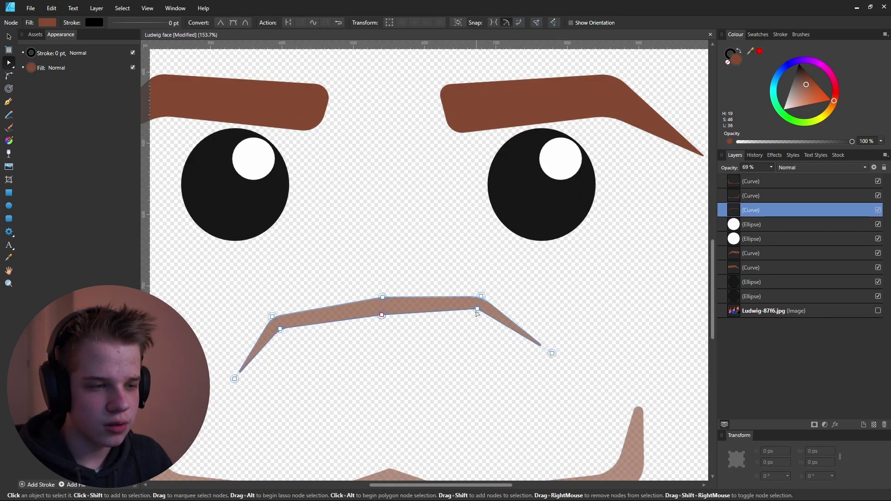
{"action": "mouse_move", "coordinate": [479, 309]}
{"action": "left_mouse_down"}
{"action": "mouse_move", "coordinate": [482, 331]}
{"action": "mouse_move", "coordinate": [472, 316]}
{"action": "left_mouse_up"}
{"action": "scroll", "coordinate": [473, 317], "scroll_direction": "down", "scroll_amount": 3, "text": "ctrl"}
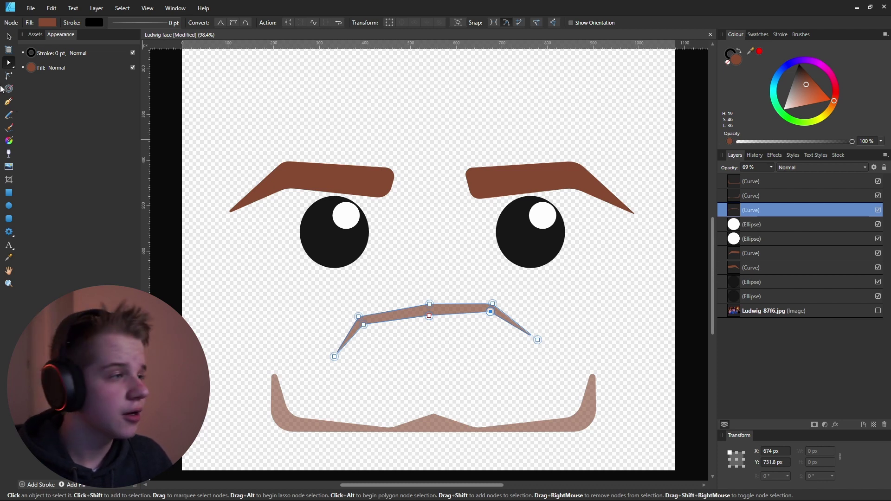
Draw a closed four-sided shape with the Pen tool above and between the eyebrows
{"action": "left_click", "coordinate": [8, 101]}
{"action": "left_click", "coordinate": [408, 121]}
{"action": "left_click", "coordinate": [434, 180]}
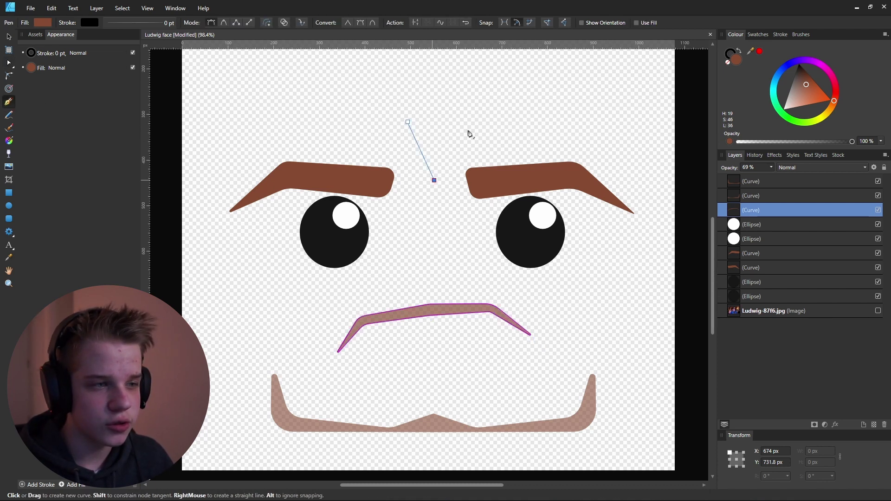
{"action": "left_click", "coordinate": [474, 124]}
{"action": "left_click", "coordinate": [423, 98]}
{"action": "left_click", "coordinate": [408, 122]}
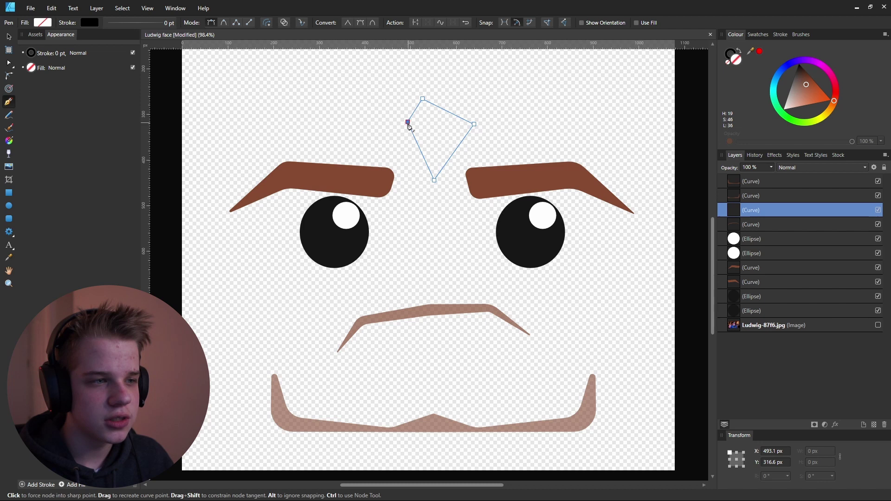
Fill the four-sided shape above the eyebrows with orange (H 19, S 100, L 48) and round all its corners with the Corner tool
{"action": "left_click", "coordinate": [9, 37]}
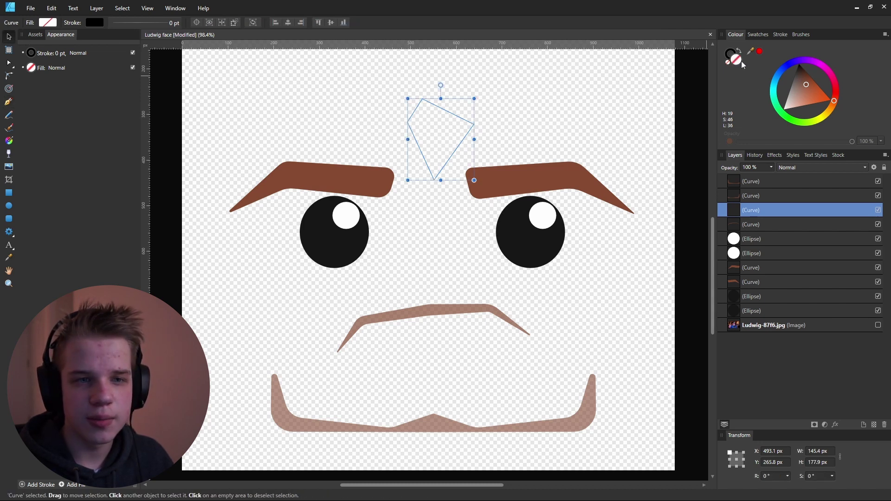
{"action": "mouse_move", "coordinate": [818, 96]}
{"action": "left_mouse_down"}
{"action": "mouse_move", "coordinate": [813, 104]}
{"action": "mouse_move", "coordinate": [830, 99]}
{"action": "left_mouse_up"}
{"action": "scroll", "coordinate": [559, 133], "scroll_direction": "up", "scroll_amount": 2, "text": "ctrl"}
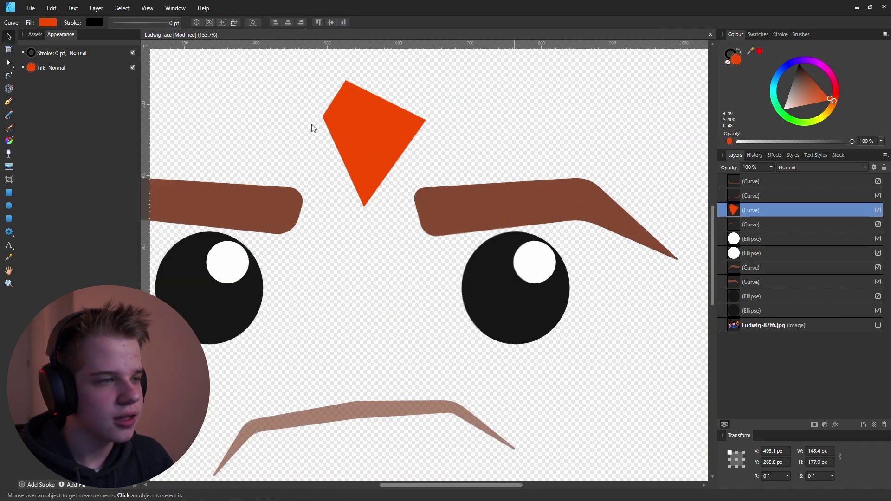
{"action": "left_click", "coordinate": [9, 75]}
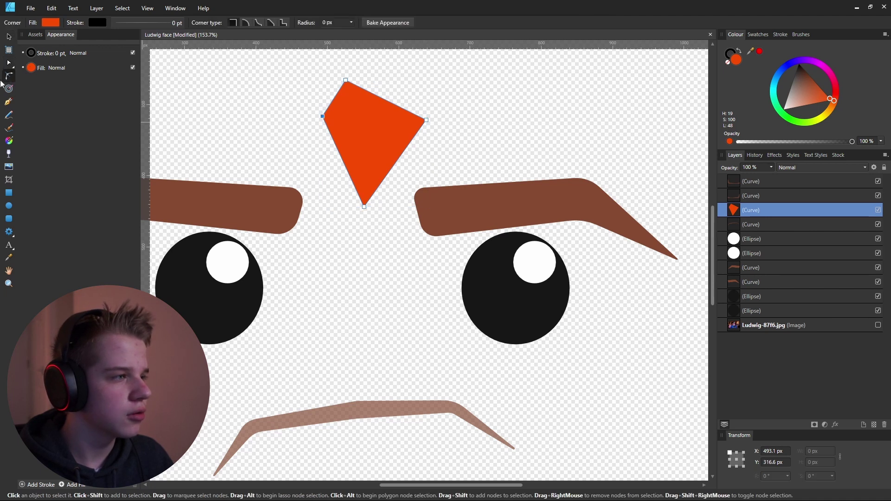
{"action": "left_click_drag", "start_coordinate": [364, 206], "coordinate": [431, 123]}
{"action": "scroll", "coordinate": [390, 124], "scroll_direction": "down", "scroll_amount": 3, "text": "ctrl"}
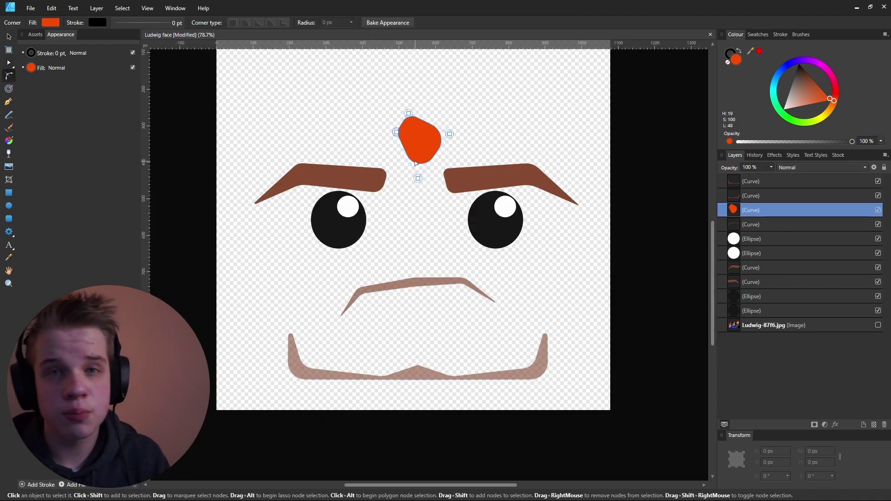
Delete the rounded orange shape above the eyebrows and switch back to the Move tool
{"action": "key", "text": "Delete"}
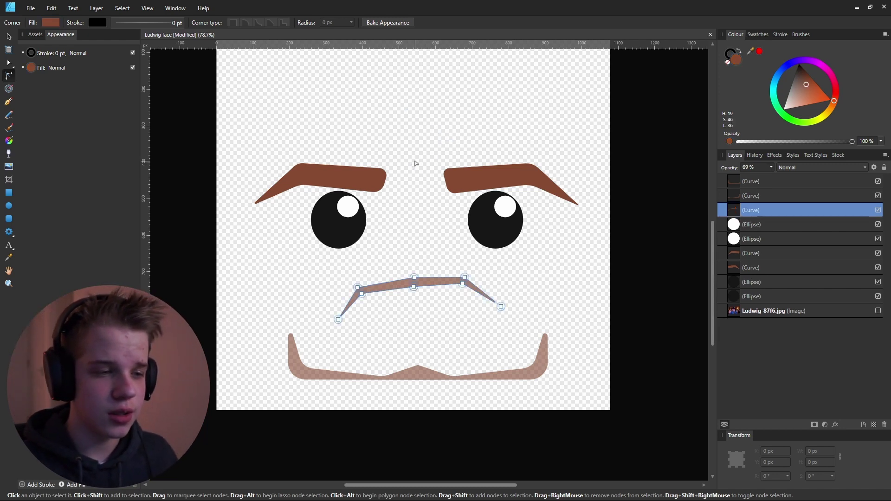
{"action": "left_click", "coordinate": [418, 161]}
{"action": "left_click", "coordinate": [8, 37]}
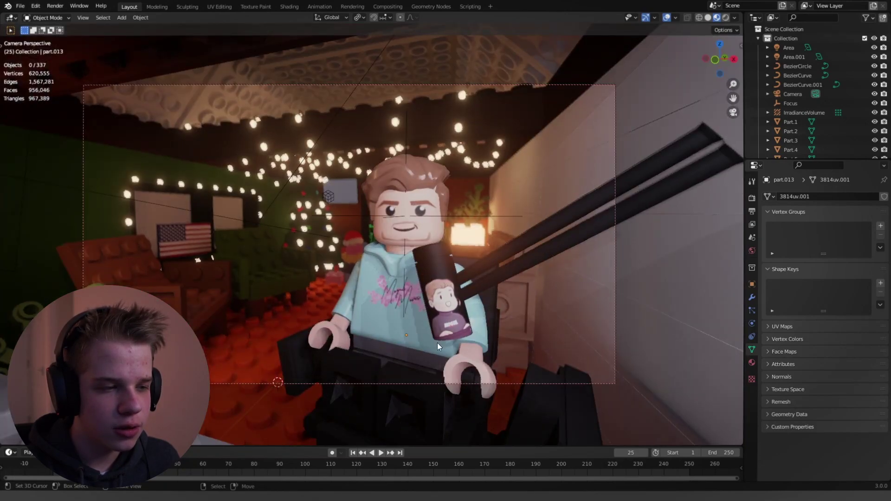
In Blender, select the microphone body in Solid shading, enter Edit Mode and show its UV layout over the Ludwig sticker image
{"action": "middle_click_drag", "start_coordinate": [417, 320], "coordinate": [343, 287], "text": "shift"}
{"action": "key", "text": "z"}
{"action": "left_click", "coordinate": [433, 284]}
{"action": "scroll", "coordinate": [408, 286], "scroll_direction": "up", "scroll_amount": 3}
{"action": "left_click", "coordinate": [399, 289]}
{"action": "key", "text": "Tab"}
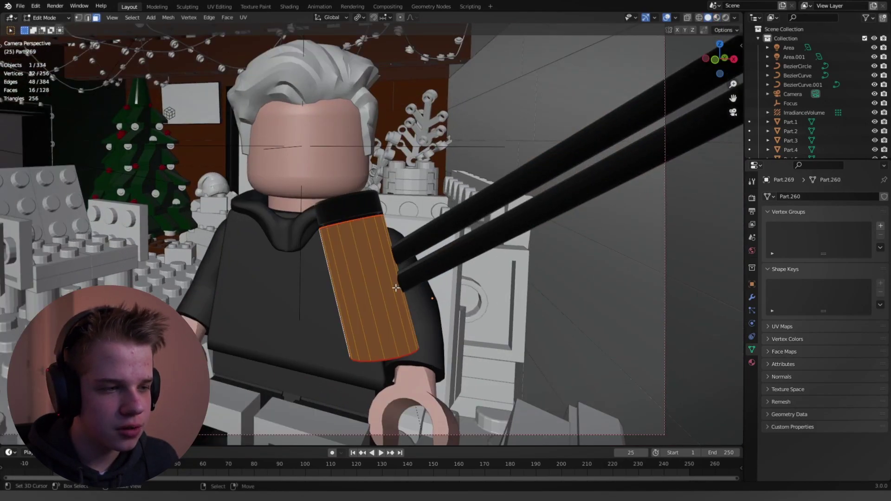
{"action": "left_click", "coordinate": [219, 7]}
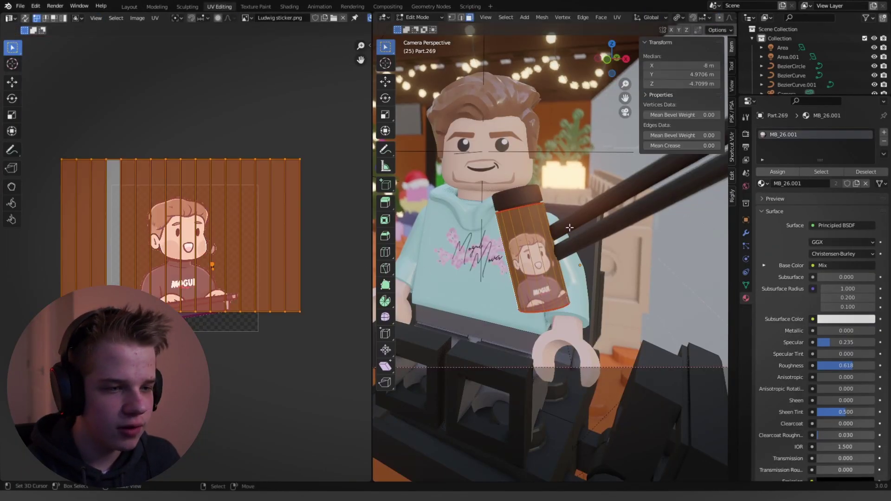
Show the shader nodes of the microphone's MB_26.001 material and reposition the Mix node between the sticker texture and the Principled BSDF
{"action": "left_click", "coordinate": [289, 6]}
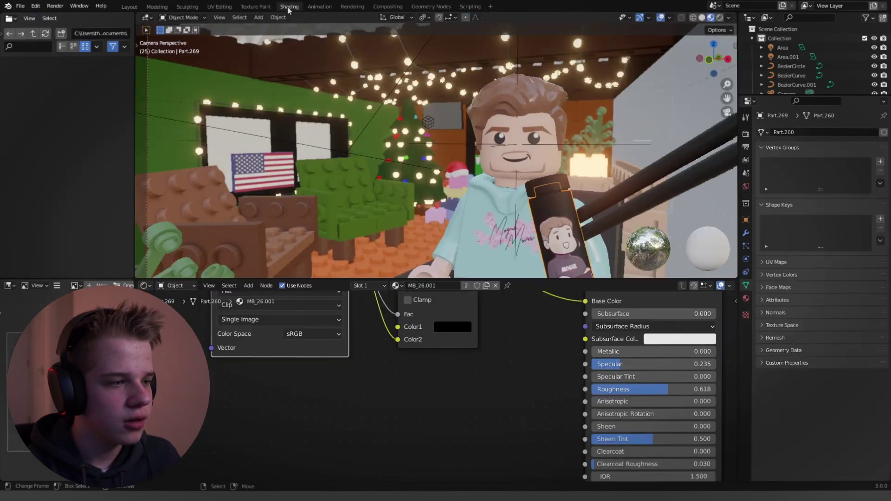
{"action": "middle_click_drag", "start_coordinate": [339, 340], "coordinate": [299, 464]}
{"action": "scroll", "coordinate": [328, 420], "scroll_direction": "down", "scroll_amount": 3}
{"action": "mouse_move", "coordinate": [287, 362]}
{"action": "left_mouse_down"}
{"action": "mouse_move", "coordinate": [256, 377]}
{"action": "mouse_move", "coordinate": [253, 366]}
{"action": "left_mouse_up"}
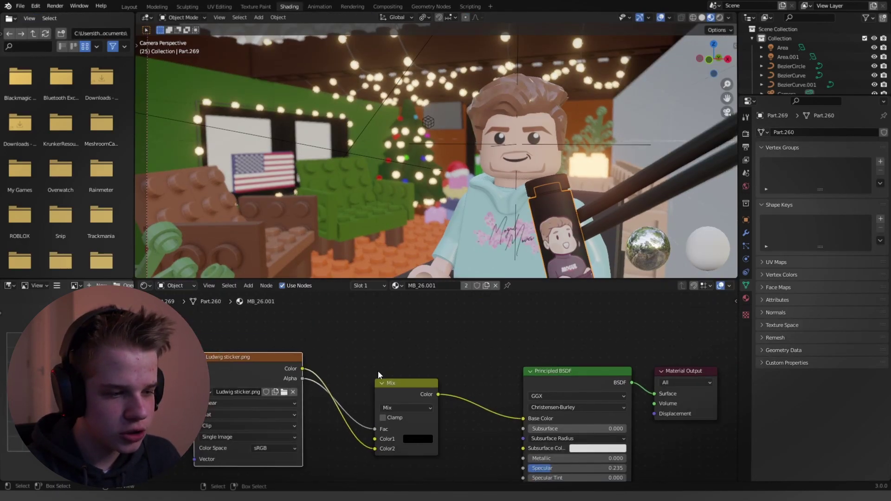
{"action": "mouse_move", "coordinate": [397, 383]}
{"action": "left_mouse_down"}
{"action": "mouse_move", "coordinate": [387, 372]}
{"action": "mouse_move", "coordinate": [406, 370]}
{"action": "left_mouse_up"}
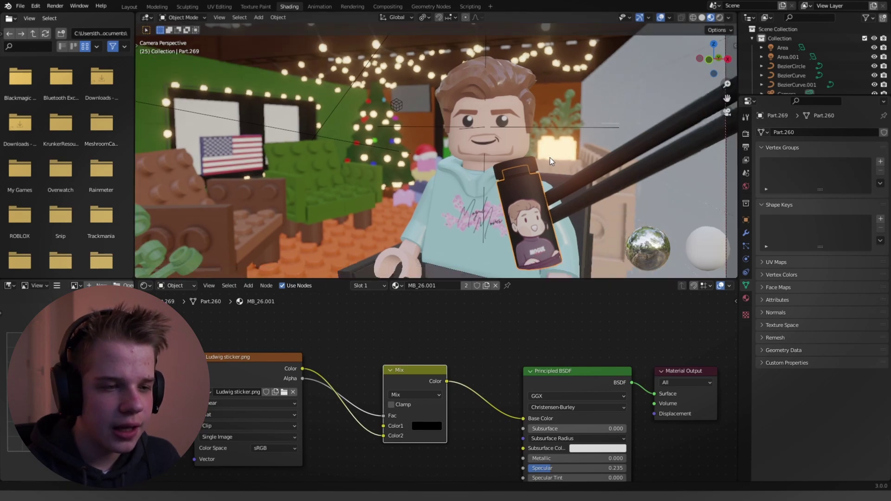
Try a different Color1 in the microphone material's Mix node
{"action": "left_click", "coordinate": [427, 426]}
{"action": "left_click_drag", "start_coordinate": [432, 304], "coordinate": [492, 362]}
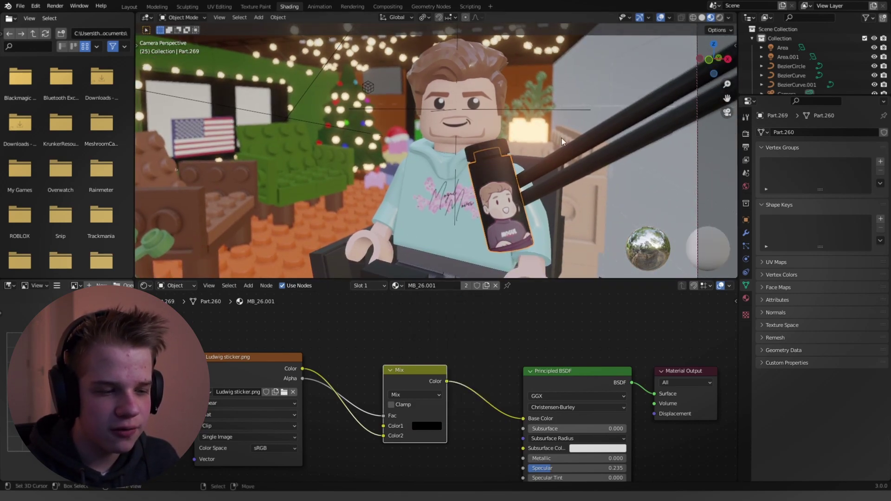
Move the Ludwig sticker.png image texture node slightly closer to the Mix node
{"action": "left_click", "coordinate": [321, 386]}
{"action": "middle_click_drag", "start_coordinate": [322, 386], "coordinate": [308, 352]}
{"action": "left_click_drag", "start_coordinate": [268, 330], "coordinate": [299, 337]}
{"action": "scroll", "coordinate": [511, 197], "scroll_direction": "up", "scroll_amount": 2}
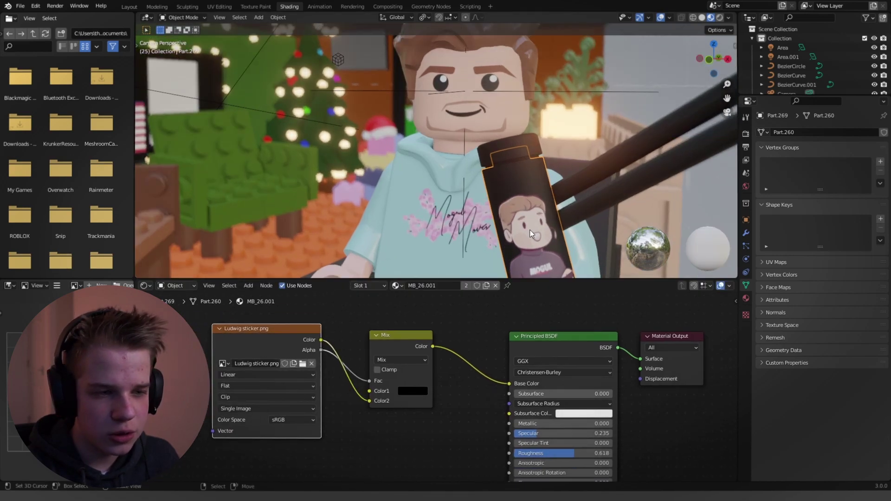
Add a Mapping node to the Ludwig sticker texture, and try shifting its X location and scaling it uniformly to 0.580
{"action": "middle_click_drag", "start_coordinate": [261, 332], "coordinate": [369, 303]}
{"action": "scroll", "coordinate": [369, 303], "scroll_direction": "up", "scroll_amount": 2}
{"action": "left_click", "coordinate": [214, 373]}
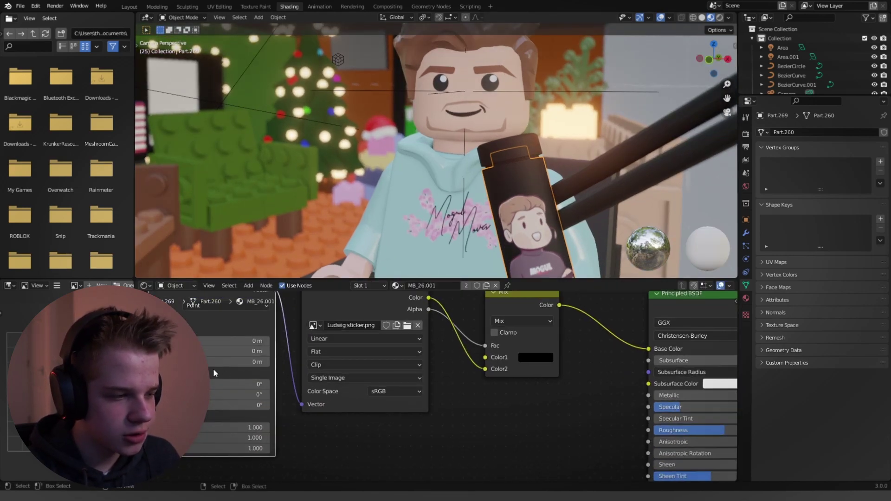
{"action": "left_click_drag", "start_coordinate": [236, 341], "coordinate": [212, 341]}
{"action": "right_click", "coordinate": [236, 341]}
{"action": "right_click", "coordinate": [236, 341]}
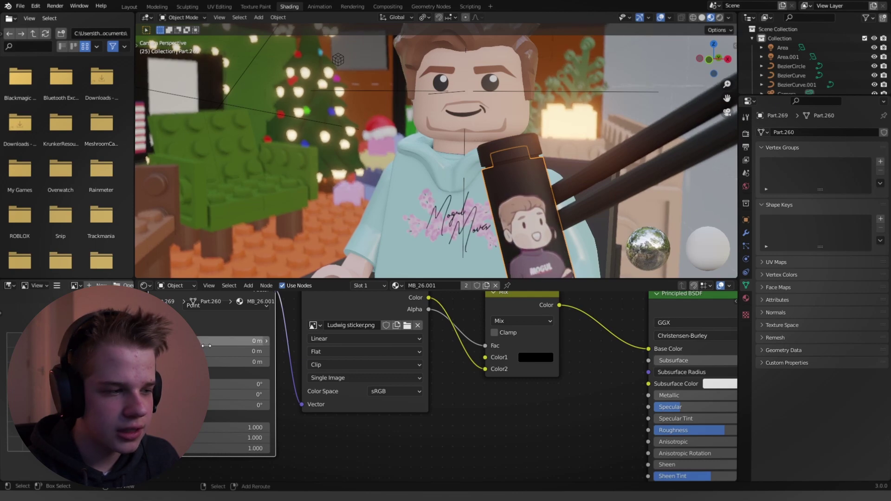
{"action": "left_click_drag", "start_coordinate": [236, 427], "coordinate": [251, 448]}
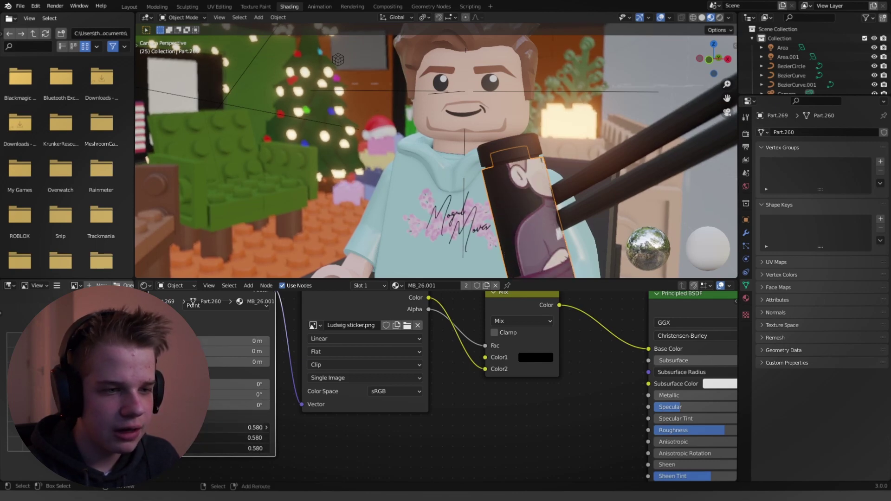
{"action": "right_click", "coordinate": [251, 449]}
Delete the Mapping node feeding the sticker texture and return to the Layout workspace
{"action": "scroll", "coordinate": [326, 348], "scroll_direction": "down", "scroll_amount": 2}
{"action": "key", "text": "x"}
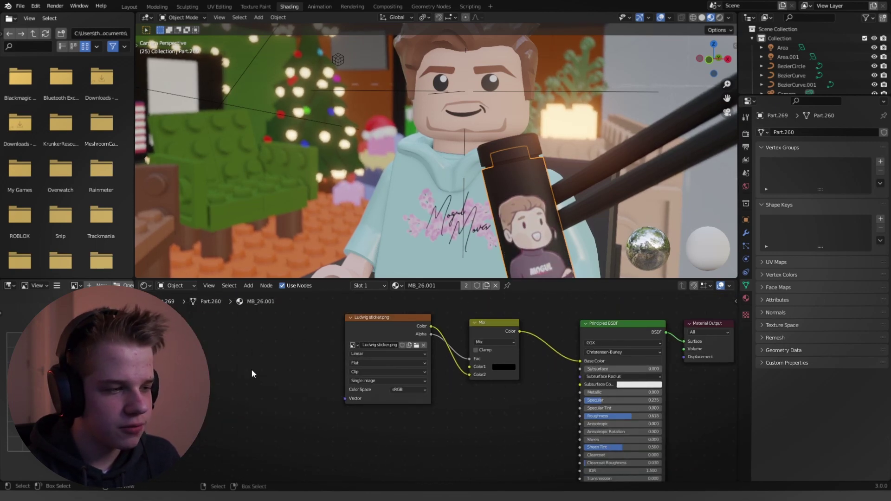
{"action": "left_click", "coordinate": [129, 7]}
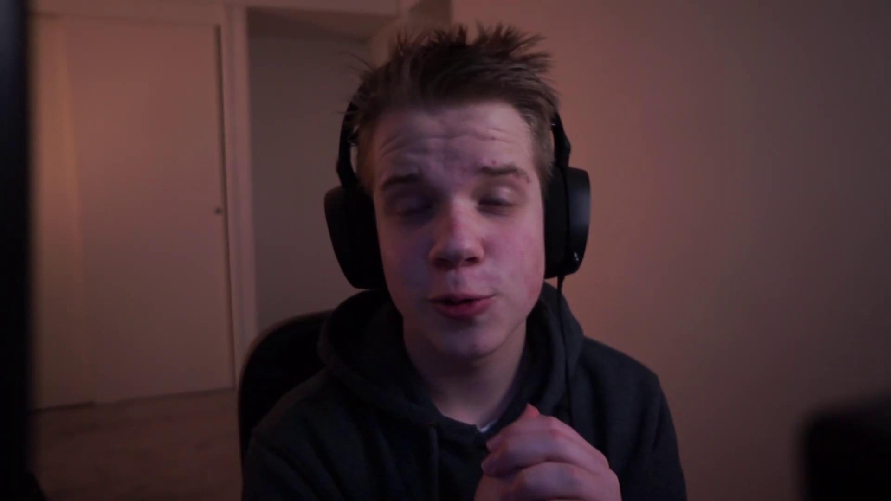